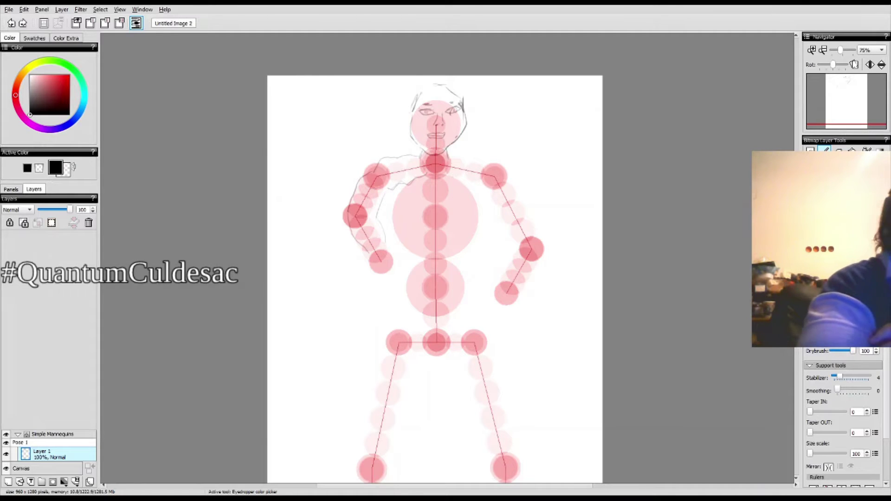
# Step: Try sketching the bat diagonally across the mannequin's waist
pyautogui.press('alt')
pyautogui.hotkey('ctrl', 'z')
pyautogui.moveTo(424, 251); pyautogui.dragTo(482, 279)
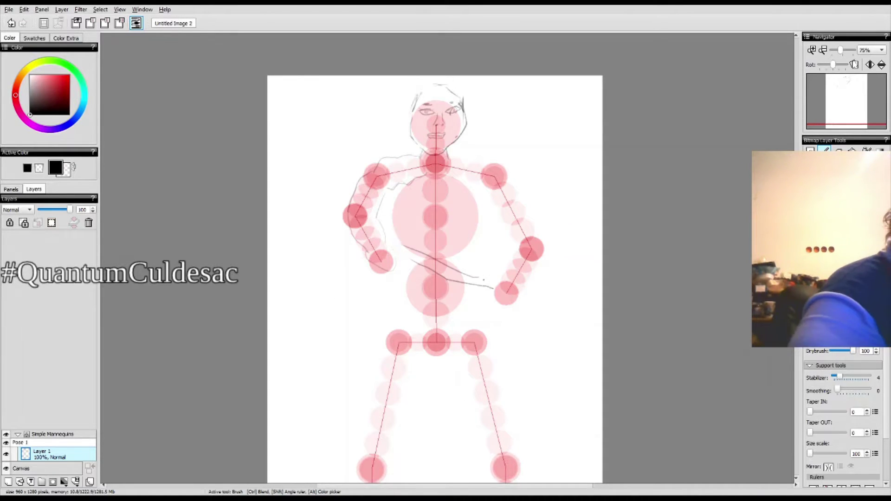
pyautogui.hotkey('ctrl', 'z')
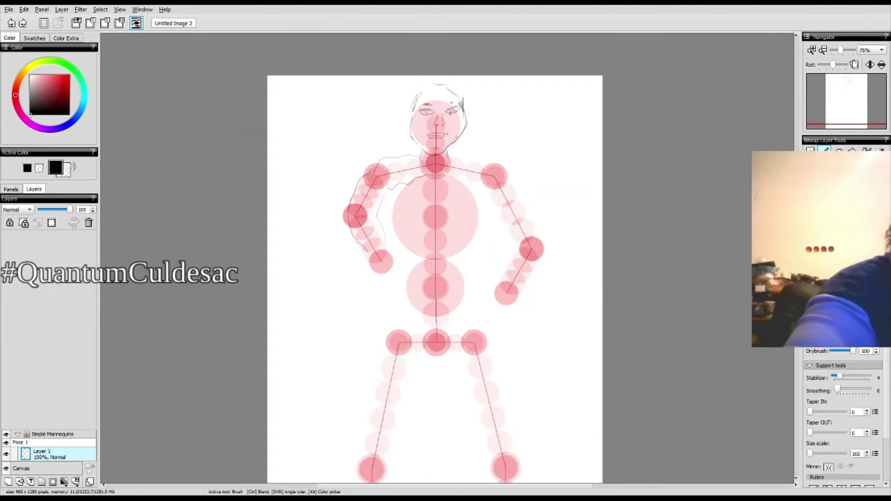
pyautogui.hotkey('ctrl', 'z')
pyautogui.hotkey('ctrl', 'z')
pyautogui.hotkey('ctrl', 'z')
pyautogui.hotkey('ctrl', 'z')
pyautogui.hotkey('ctrl', 'z')
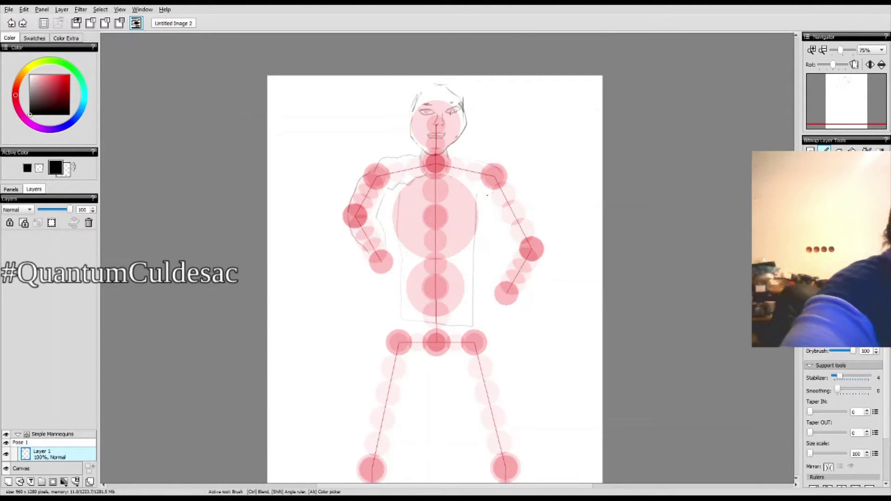
# Step: Sketch the shirt, sleeves, tie, hands, bat with lettering and trouser legs over the mannequin guide
pyautogui.press('e')
pyautogui.press('b')
pyautogui.moveTo(401, 186); pyautogui.dragTo(477, 236)
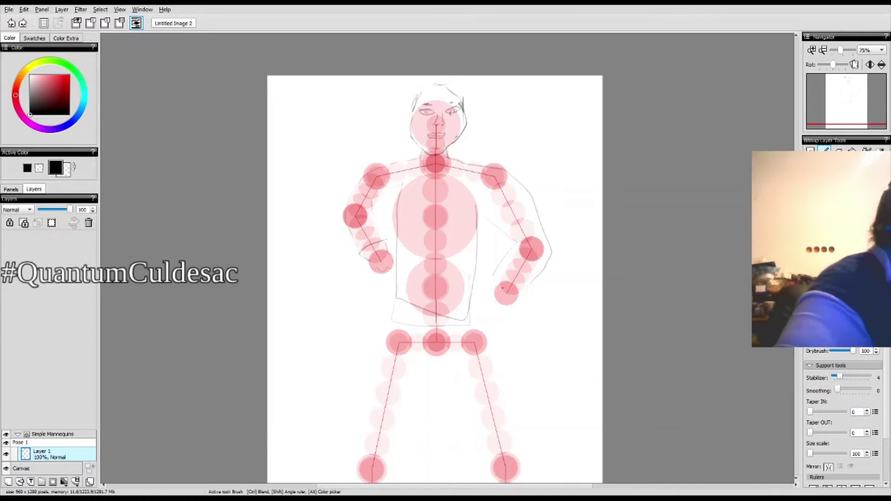
pyautogui.moveTo(416, 256); pyautogui.dragTo(494, 302)
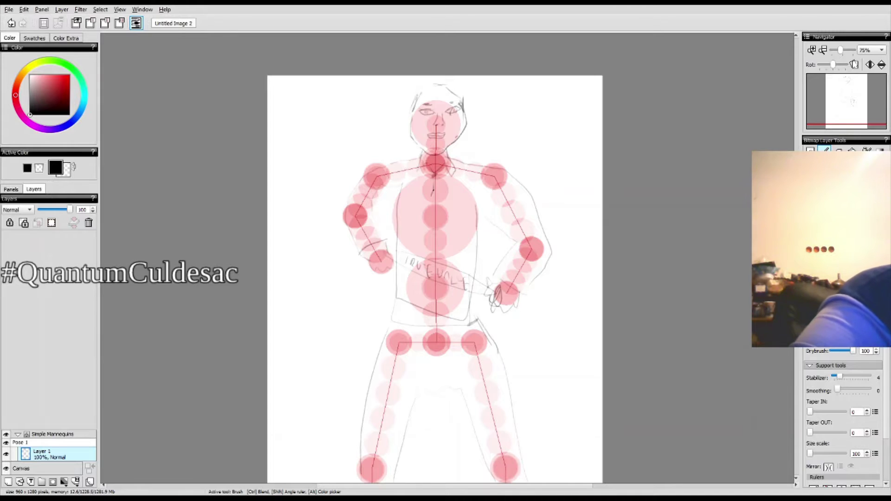
# Step: Hide the mannequin guide and erase the slanted line above the shirt's hem
pyautogui.click(6, 434)
pyautogui.press('e')
pyautogui.moveTo(398, 301); pyautogui.dragTo(474, 322)
pyautogui.press('b')
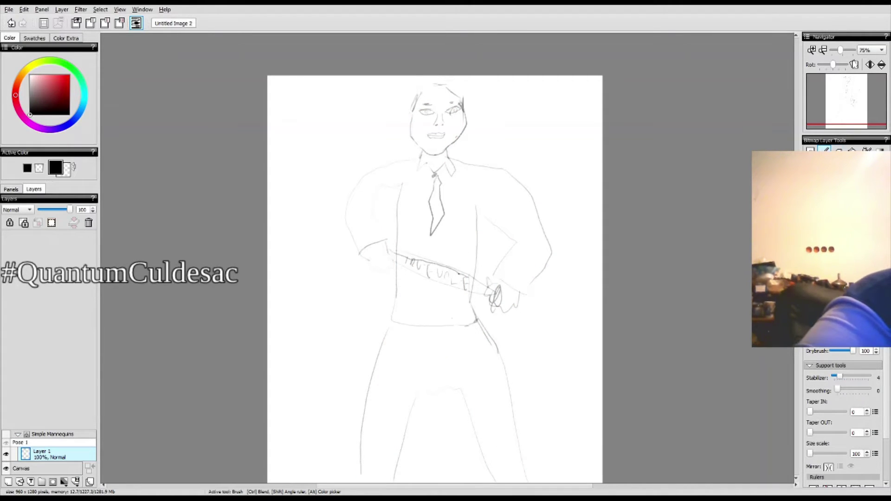
# Step: Erase the lettering inside the sketched bat and redraw the tie longer down the chest
pyautogui.press('e')
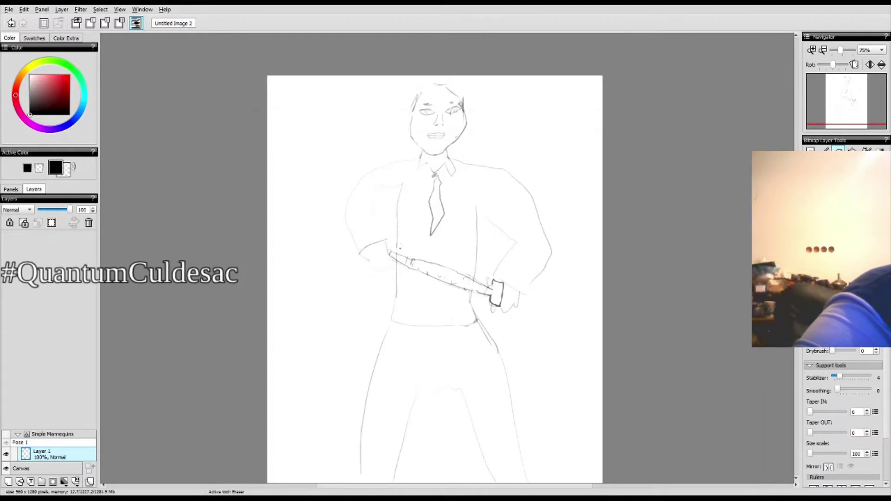
pyautogui.moveTo(412, 262); pyautogui.dragTo(391, 255)
pyautogui.press('b')
pyautogui.moveTo(434, 176); pyautogui.dragTo(427, 239)
pyautogui.moveTo(445, 173); pyautogui.dragTo(430, 258)
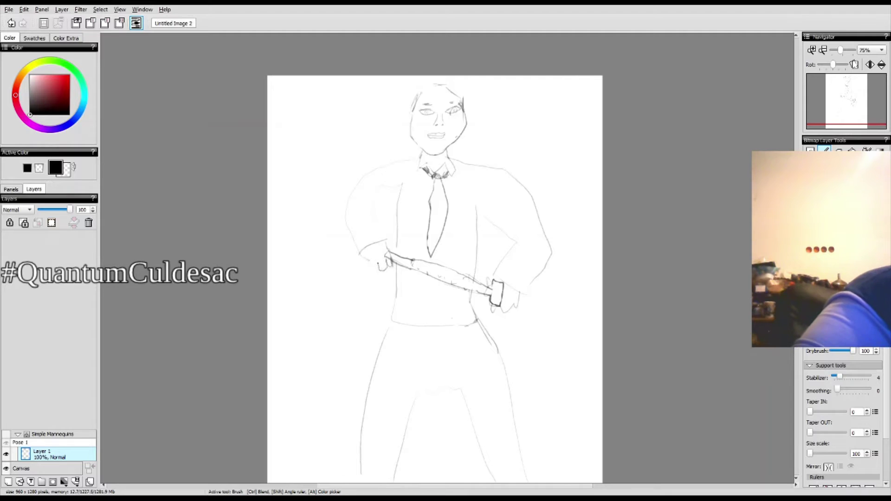
# Step: Add a new layer above the sketch layer for the line art
pyautogui.press('e')
pyautogui.click(8, 482)
# Step: Try out the brush with a few test strokes in the empty area beside the head
pyautogui.press('b')
pyautogui.moveTo(294, 97); pyautogui.dragTo(291, 125)
pyautogui.moveTo(303, 130); pyautogui.dragTo(318, 106)
pyautogui.moveTo(327, 99); pyautogui.dragTo(334, 124)
pyautogui.moveTo(348, 93); pyautogui.dragTo(345, 118)
pyautogui.click(343, 134)
pyautogui.press('Delete')
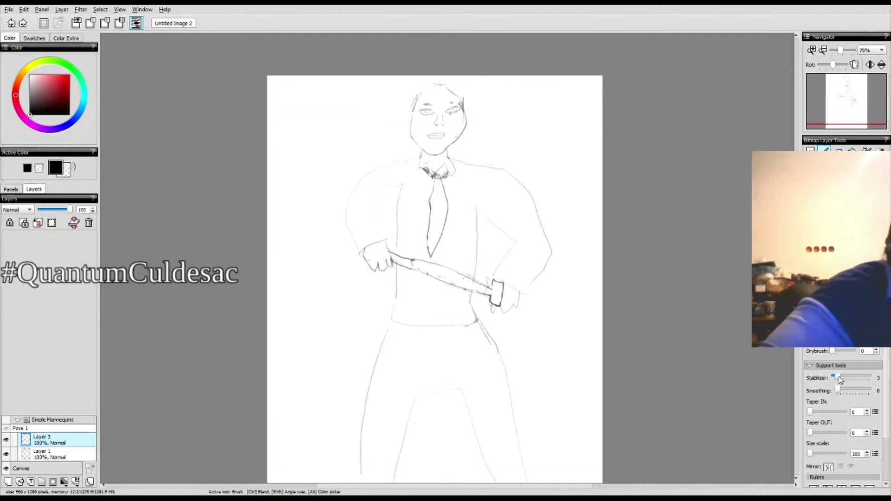
# Step: Ink the head outline and the lips over the sketched face
pyautogui.scroll(3, 445, 77)
pyautogui.moveTo(408, 95); pyautogui.dragTo(352, 190)
pyautogui.hotkey('ctrl', 'z')
pyautogui.moveTo(380, 100)
pyautogui.mouseDown()
pyautogui.moveTo(349, 230)
pyautogui.moveTo(496, 205)
pyautogui.moveTo(385, 276)
pyautogui.mouseUp()
pyautogui.hotkey('ctrl', 'z')
pyautogui.moveTo(408, 92); pyautogui.dragTo(498, 204)
pyautogui.moveTo(491, 218)
pyautogui.mouseDown()
pyautogui.moveTo(364, 254)
pyautogui.moveTo(349, 228)
pyautogui.mouseUp()
pyautogui.moveTo(394, 230); pyautogui.dragTo(440, 226)
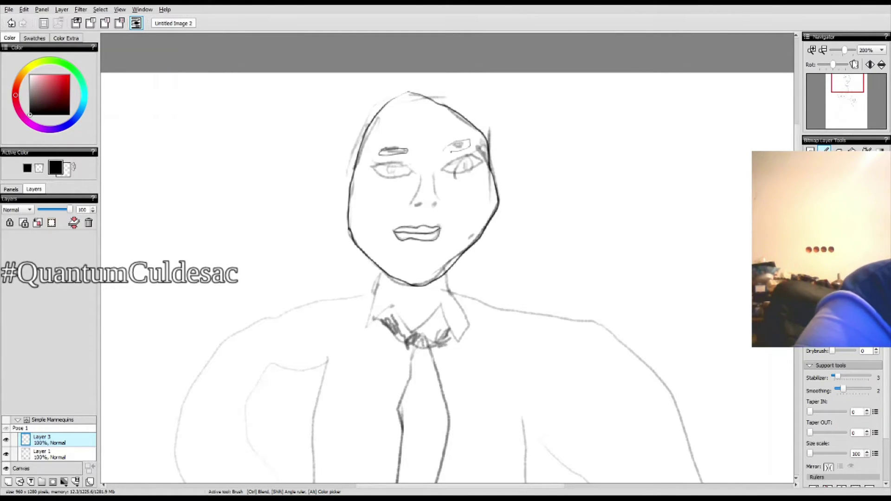
# Step: Ink the eyes, the hairline curves at the temples and the nose
pyautogui.moveTo(440, 171); pyautogui.dragTo(478, 158)
pyautogui.moveTo(475, 158); pyautogui.dragTo(473, 174)
pyautogui.moveTo(388, 164); pyautogui.dragTo(398, 180)
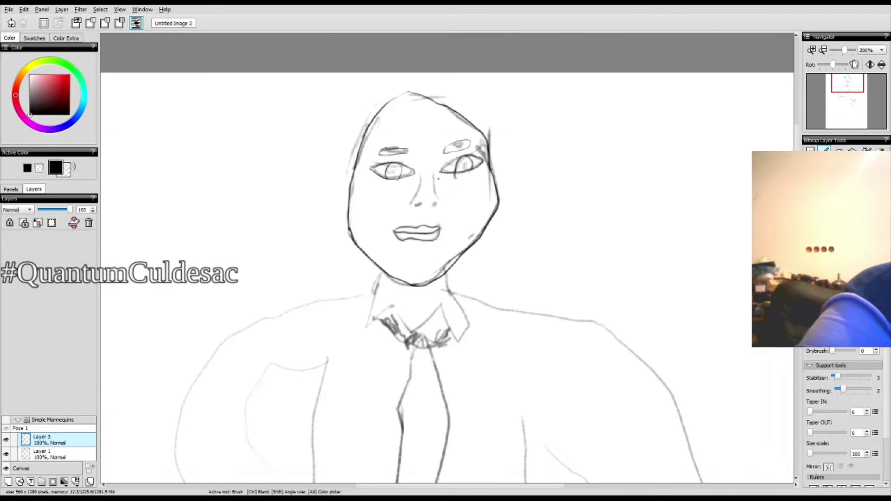
pyautogui.moveTo(439, 105); pyautogui.dragTo(489, 151)
pyautogui.hotkey('ctrl', 'z')
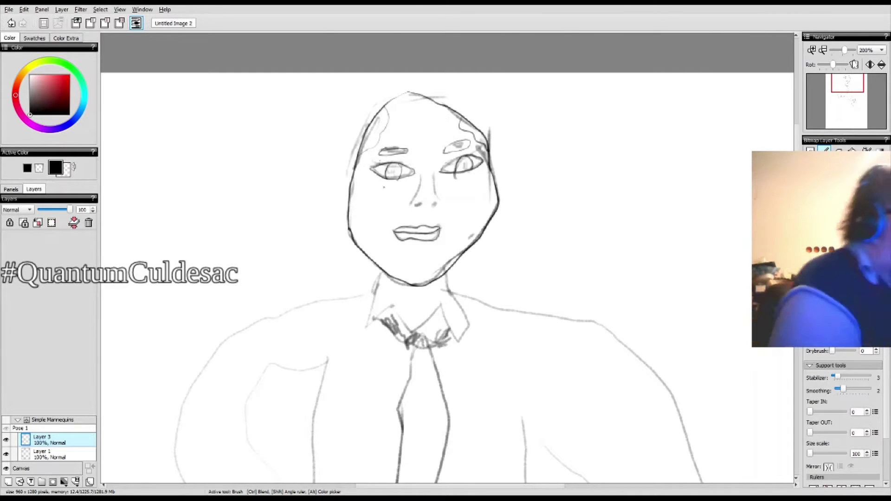
pyautogui.moveTo(420, 170); pyautogui.dragTo(409, 207)
pyautogui.moveTo(432, 172); pyautogui.dragTo(439, 200)
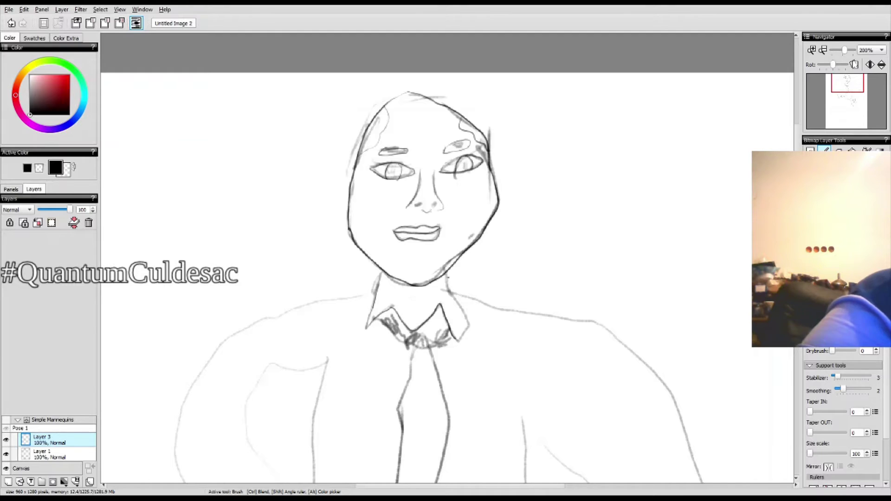
# Step: Ink the figure's right shoulder, the bent sleeve down to the cuff, and the fist
pyautogui.moveTo(371, 293); pyautogui.dragTo(256, 316)
pyautogui.moveTo(258, 313); pyautogui.dragTo(186, 422)
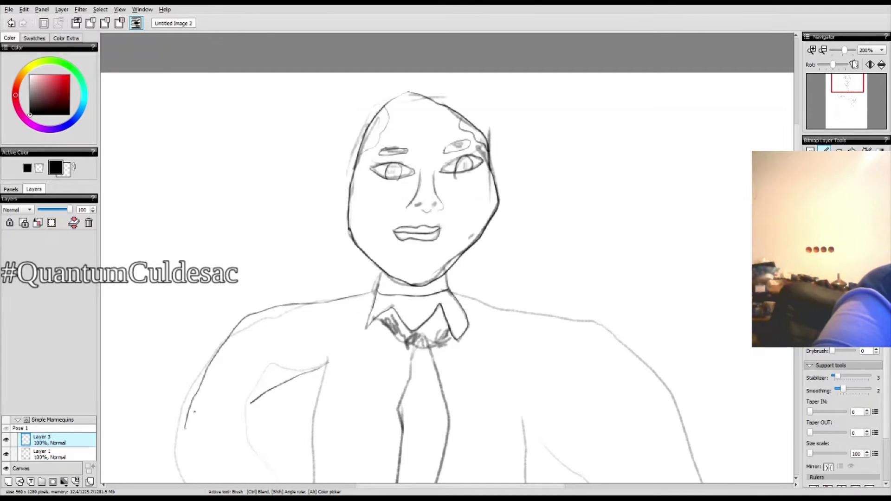
pyautogui.scroll(-5, 448, 258)
pyautogui.moveTo(251, 179); pyautogui.dragTo(290, 278)
pyautogui.hotkey('ctrl', 'z')
pyautogui.moveTo(185, 201)
pyautogui.mouseDown()
pyautogui.moveTo(214, 320)
pyautogui.moveTo(293, 285)
pyautogui.moveTo(301, 338)
pyautogui.mouseUp()
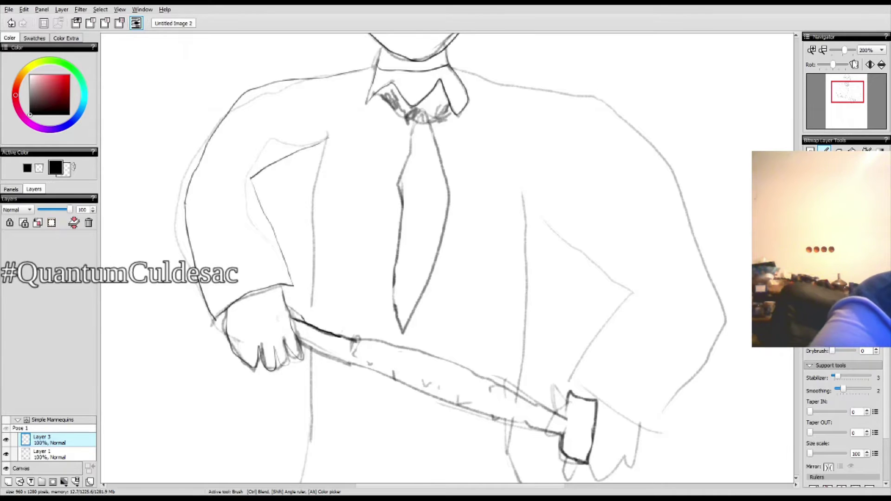
# Step: Ink the bat's upper and lower edges and letter "TRUE VALUE" along it
pyautogui.hscroll(3, 447, 258)
pyautogui.moveTo(151, 317); pyautogui.dragTo(424, 417)
pyautogui.moveTo(155, 342); pyautogui.dragTo(422, 436)
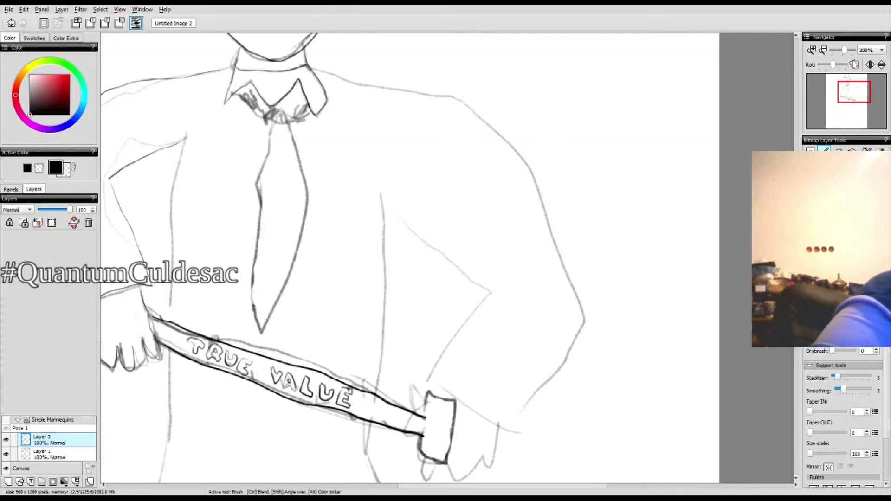
# Step: Try inking the figure's left shoulder line and the edges of the bent left sleeve
pyautogui.hotkey('ctrl', 'z')
pyautogui.moveTo(315, 65); pyautogui.dragTo(467, 95)
pyautogui.moveTo(382, 191); pyautogui.dragTo(430, 379)
pyautogui.moveTo(515, 430); pyautogui.dragTo(615, 330)
pyautogui.moveTo(467, 96)
pyautogui.mouseDown()
pyautogui.moveTo(545, 176)
pyautogui.moveTo(614, 328)
pyautogui.moveTo(604, 278)
pyautogui.mouseUp()
pyautogui.hotkey('ctrl', 'z')
pyautogui.hotkey('ctrl', 'z')
pyautogui.hotkey('ctrl', 'z')
# Step: Set the stabilizer to 1 and smoothing to 4, and redraw the left sleeve's outer curve down to the elbow
pyautogui.moveTo(836, 377); pyautogui.dragTo(834, 377)
pyautogui.moveTo(843, 388); pyautogui.dragTo(849, 389)
pyautogui.hotkey('ctrl', 'z')
pyautogui.moveTo(467, 95)
pyautogui.mouseDown()
pyautogui.moveTo(556, 195)
pyautogui.moveTo(546, 176)
pyautogui.moveTo(614, 328)
pyautogui.mouseUp()
# Step: Check the line art with the sketch layer hidden, and ink the shirt's sides, hem and tie
pyautogui.click(6, 454)
pyautogui.click(6, 454)
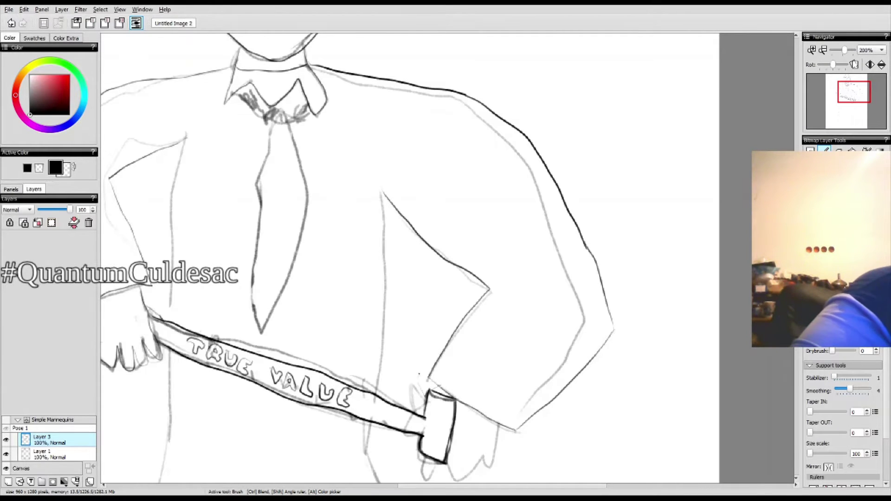
pyautogui.hotkey('ctrl', '-')
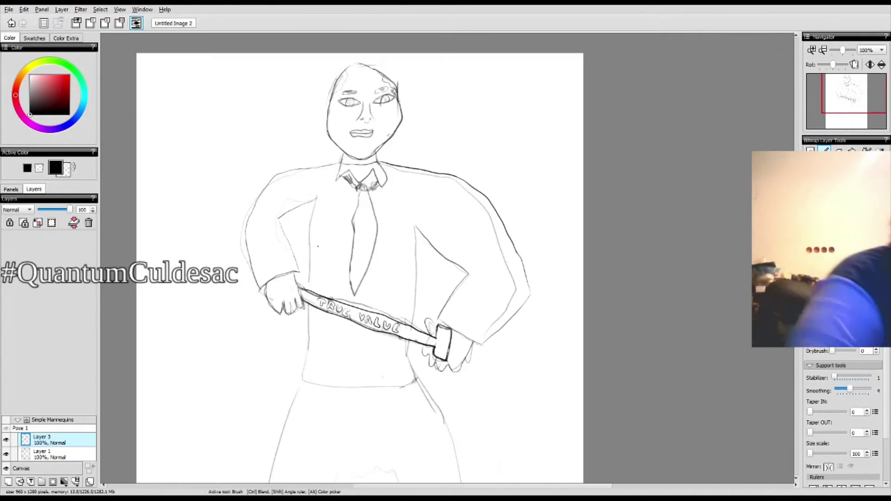
pyautogui.click(6, 454)
pyautogui.click(6, 453)
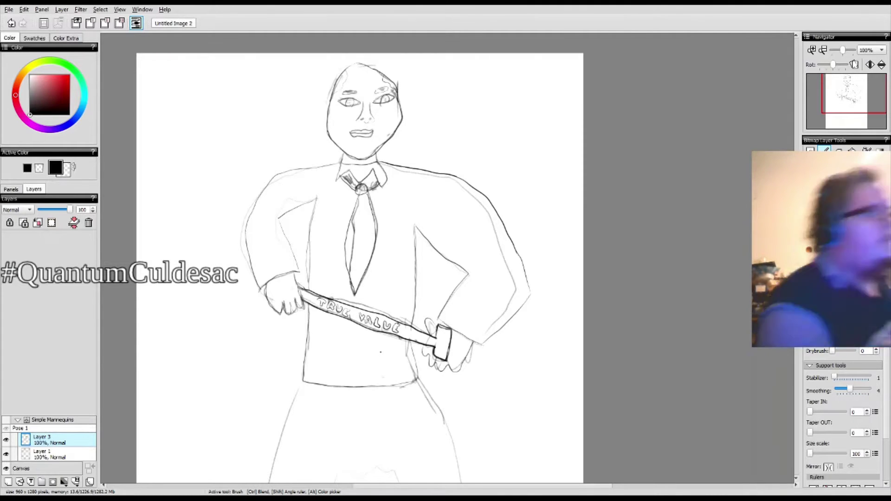
# Step: Show the mannequin guide, extend the trouser legs to the canvas edge on the sketch layer, and reselect the line-art layer
pyautogui.scroll(-5, 360, 260)
pyautogui.click(51, 454)
pyautogui.click(6, 420)
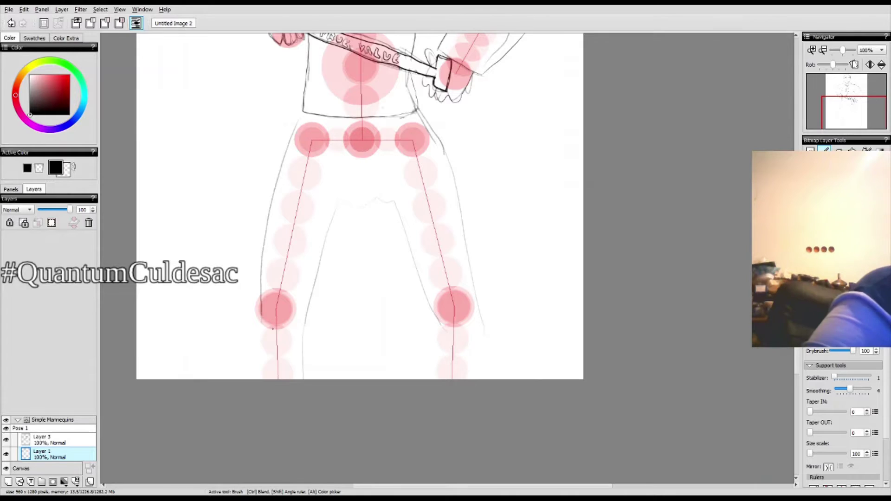
pyautogui.click(46, 440)
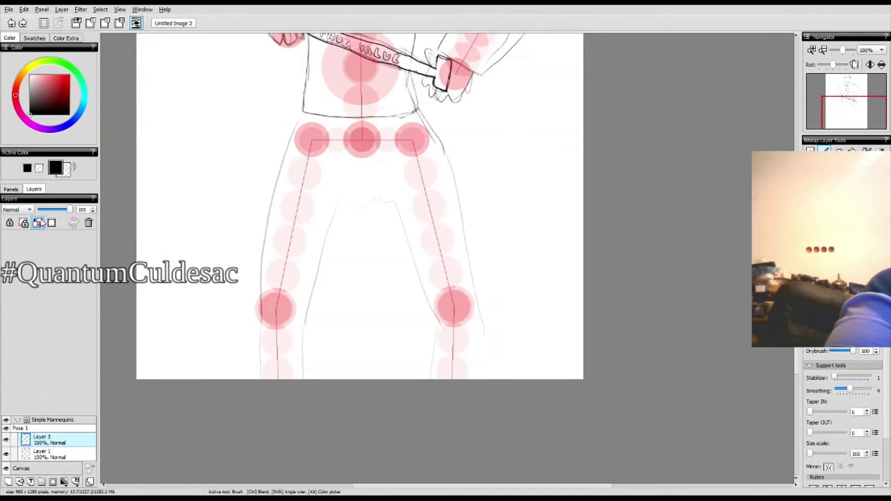
# Step: Handwrite "DAD IS JUST A REGULAR DAD!" in the blank space beside the legs
pyautogui.click(4, 454)
pyautogui.click(3, 454)
pyautogui.moveTo(149, 95)
pyautogui.mouseDown()
pyautogui.moveTo(180, 60)
pyautogui.moveTo(185, 127)
pyautogui.mouseUp()
pyautogui.moveTo(144, 214); pyautogui.dragTo(160, 183)
pyautogui.moveTo(180, 175); pyautogui.dragTo(173, 214)
pyautogui.moveTo(206, 183)
pyautogui.mouseDown()
pyautogui.moveTo(204, 209)
pyautogui.moveTo(232, 207)
pyautogui.mouseUp()
pyautogui.moveTo(241, 179); pyautogui.dragTo(251, 210)
pyautogui.moveTo(253, 211); pyautogui.dragTo(268, 204)
pyautogui.moveTo(143, 266); pyautogui.dragTo(153, 237)
pyautogui.moveTo(162, 267); pyautogui.dragTo(181, 260)
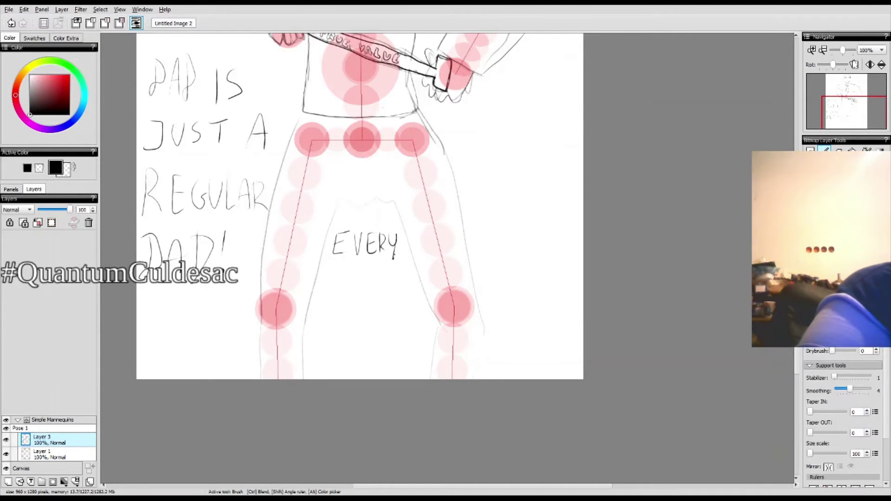
# Step: Handwrite "EVERYTHING IS FINE" on four lines between the trouser legs
pyautogui.moveTo(397, 236); pyautogui.dragTo(391, 257)
pyautogui.moveTo(333, 269); pyautogui.dragTo(349, 267)
pyautogui.moveTo(341, 268); pyautogui.dragTo(342, 286)
pyautogui.moveTo(355, 263); pyautogui.dragTo(363, 289)
pyautogui.moveTo(373, 267); pyautogui.dragTo(374, 288)
pyautogui.moveTo(379, 288); pyautogui.dragTo(393, 266)
pyautogui.moveTo(405, 268); pyautogui.dragTo(409, 272)
pyautogui.moveTo(383, 341); pyautogui.dragTo(388, 355)
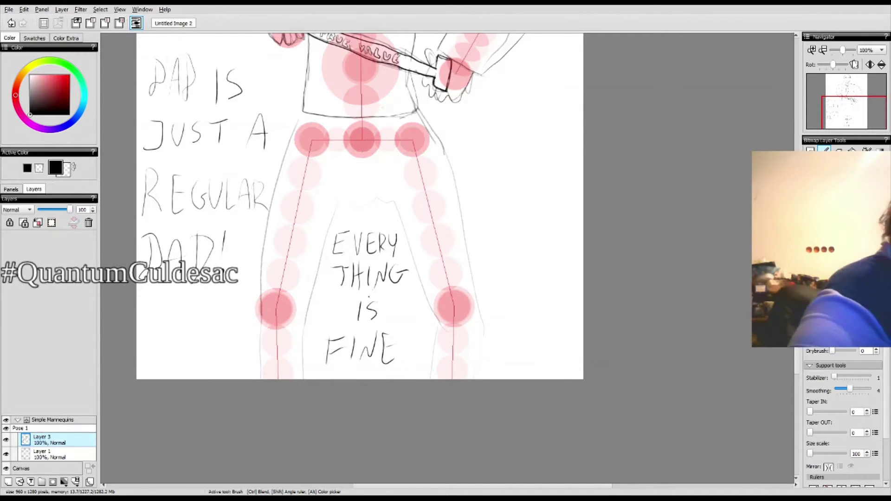
# Step: Remove all the handwritten text beside and between the legs
pyautogui.hotkey('ctrl', 'z')
pyautogui.hotkey('ctrl', 'z')
pyautogui.hotkey('ctrl', 'z')
pyautogui.hotkey('ctrl', 'z')
pyautogui.hotkey('ctrl', 'z')
pyautogui.hotkey('ctrl', 'z')
pyautogui.hotkey('ctrl', 'z')
pyautogui.hotkey('ctrl', 'z')
pyautogui.hotkey('ctrl', 'z')
pyautogui.hotkey('ctrl', 'z')
pyautogui.hotkey('ctrl', 'z')
pyautogui.hotkey('ctrl', 'z')
pyautogui.hotkey('ctrl', 'z')
pyautogui.hotkey('ctrl', 'z')
pyautogui.hotkey('ctrl', 'z')
pyautogui.hotkey('ctrl', 'z')
pyautogui.hotkey('ctrl', 'z')
pyautogui.hotkey('ctrl', 'z')
pyautogui.hotkey('ctrl', 'z')
pyautogui.hotkey('ctrl', 'z')
pyautogui.press('e')
pyautogui.hotkey('ctrl', 'z')
pyautogui.hotkey('ctrl', 'z')
pyautogui.hotkey('ctrl', 'z')
pyautogui.hotkey('ctrl', 'z')
pyautogui.hotkey('ctrl', 'z')
pyautogui.hotkey('ctrl', 'z')
pyautogui.hotkey('ctrl', 'z')
pyautogui.hotkey('ctrl', 'z')
pyautogui.hotkey('ctrl', 'z')
pyautogui.hotkey('ctrl', 'z')
pyautogui.hotkey('ctrl', 'z')
pyautogui.hotkey('ctrl', 'z')
pyautogui.hotkey('ctrl', 'z')
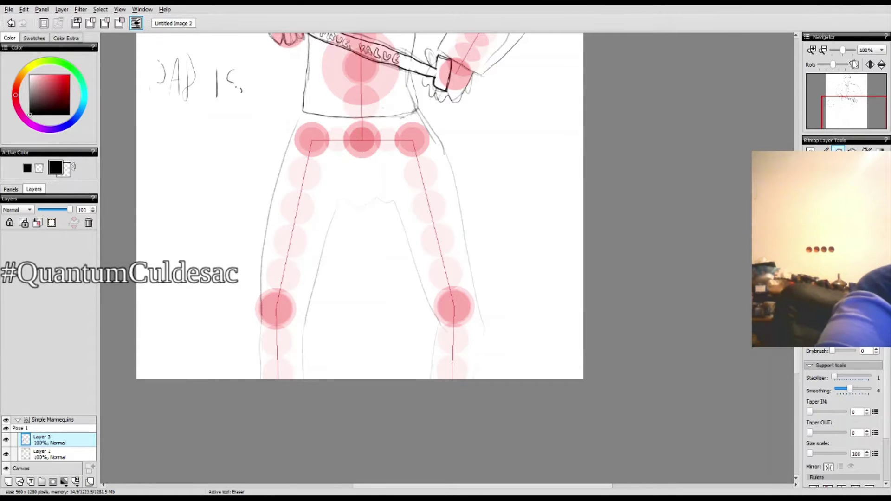
# Step: Ink the inner and outer edges of both trouser legs, and hide the mannequin guide and sketch layer
pyautogui.press('b')
pyautogui.moveTo(300, 112)
pyautogui.mouseDown()
pyautogui.moveTo(261, 378)
pyautogui.moveTo(341, 197)
pyautogui.mouseUp()
pyautogui.moveTo(341, 197)
pyautogui.mouseDown()
pyautogui.moveTo(413, 256)
pyautogui.moveTo(429, 378)
pyautogui.mouseUp()
pyautogui.moveTo(416, 109)
pyautogui.mouseDown()
pyautogui.moveTo(470, 253)
pyautogui.moveTo(483, 378)
pyautogui.mouseUp()
pyautogui.click(6, 428)
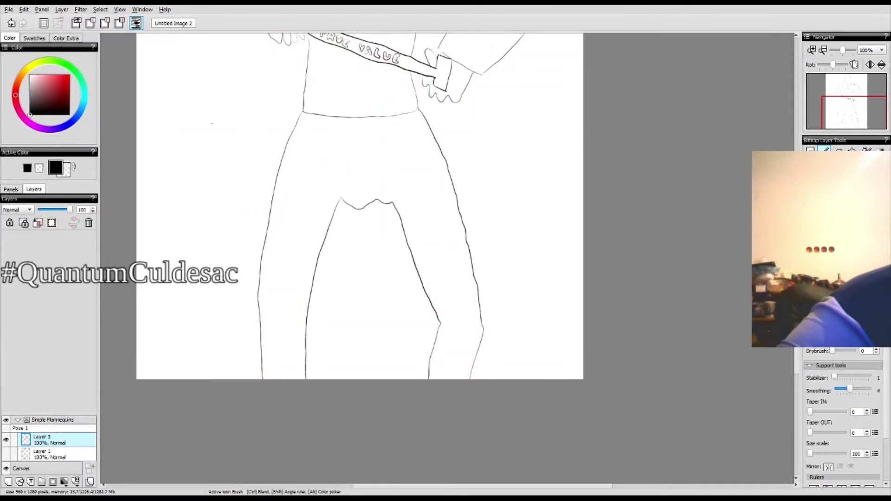
# Step: Lasso the figure's left sleeve and start a mesh warp on the selection
pyautogui.scroll(5, 464, 279)
pyautogui.press('l')
pyautogui.moveTo(455, 95)
pyautogui.mouseDown()
pyautogui.moveTo(489, 276)
pyautogui.moveTo(467, 92)
pyautogui.mouseUp()
pyautogui.hotkey('ctrl', 'shift', 't')
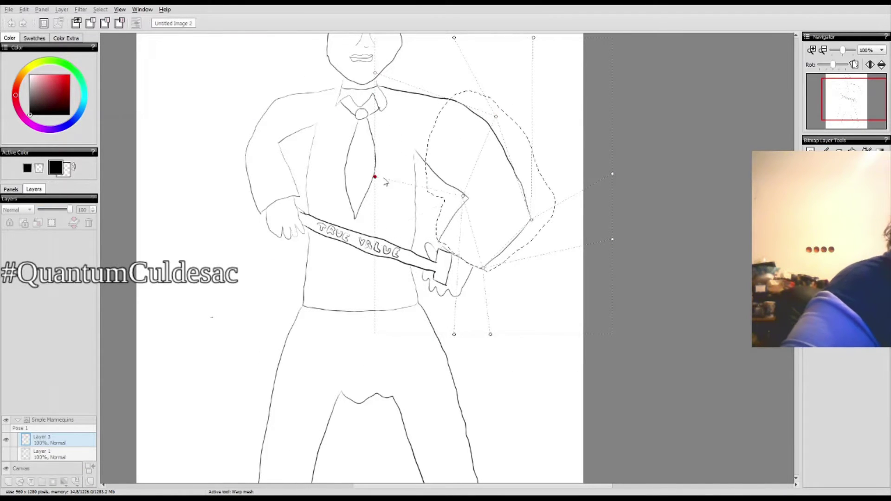
pyautogui.hotkey('ctrl', 'z')
# Step: Warp the left sleeve's shoulder and outer curve inward to slim the arm, apply it and deselect
pyautogui.moveTo(470, 111); pyautogui.dragTo(444, 104)
pyautogui.moveTo(518, 112); pyautogui.dragTo(488, 119)
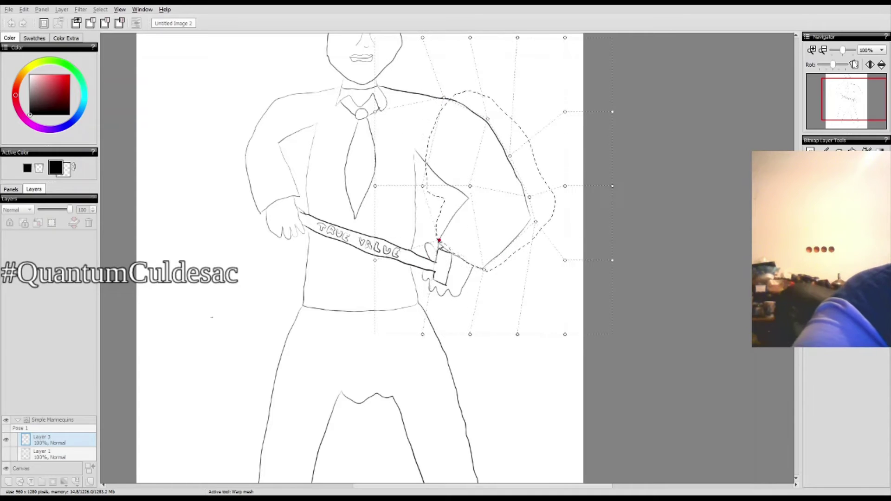
pyautogui.moveTo(470, 186); pyautogui.dragTo(455, 200)
pyautogui.moveTo(565, 260); pyautogui.dragTo(534, 231)
pyautogui.moveTo(565, 111); pyautogui.dragTo(515, 161)
pyautogui.moveTo(534, 216); pyautogui.dragTo(515, 205)
pyautogui.moveTo(488, 119); pyautogui.dragTo(470, 110)
pyautogui.moveTo(499, 130); pyautogui.dragTo(491, 125)
pyautogui.moveTo(514, 158); pyautogui.dragTo(512, 163)
pyautogui.moveTo(511, 262); pyautogui.dragTo(498, 264)
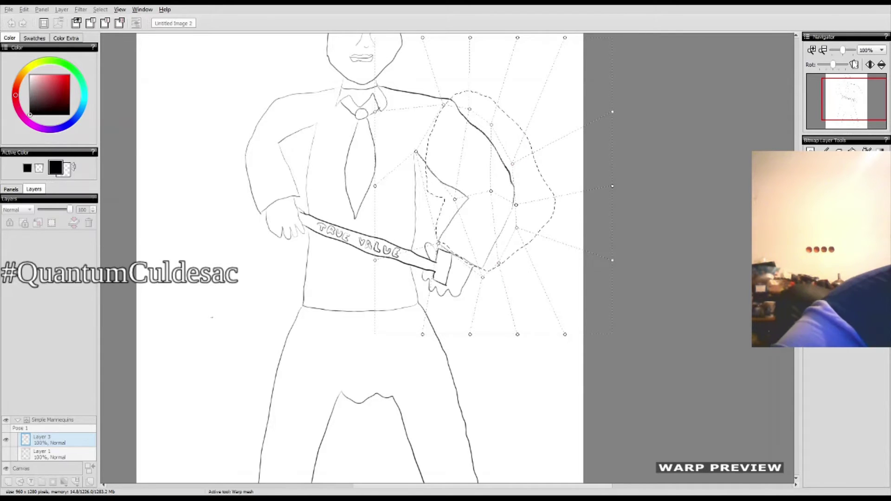
pyautogui.press('Return')
pyautogui.hotkey('ctrl', 'd')
pyautogui.press('b')
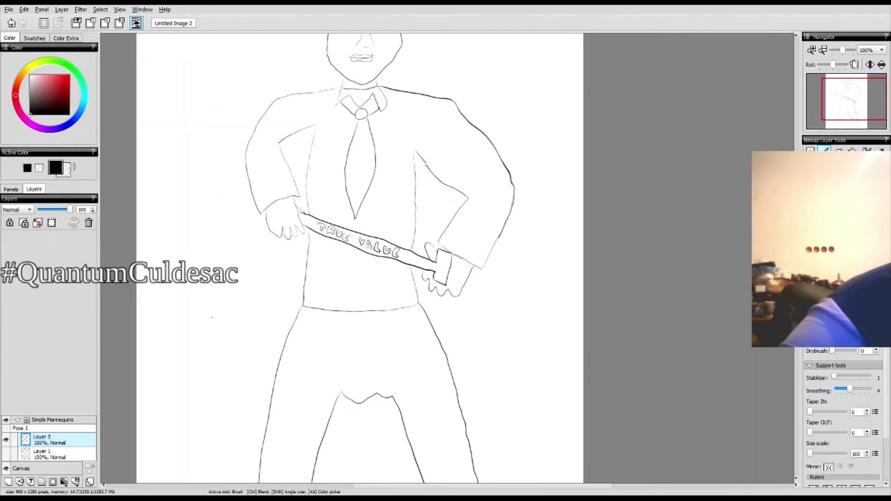
# Step: Add a new layer beneath the line art and pick a pale skin tone as the painting color
pyautogui.hotkey('ctrl', 'shift', 'n')
pyautogui.click(47, 39)
pyautogui.click(65, 38)
pyautogui.click(84, 77)
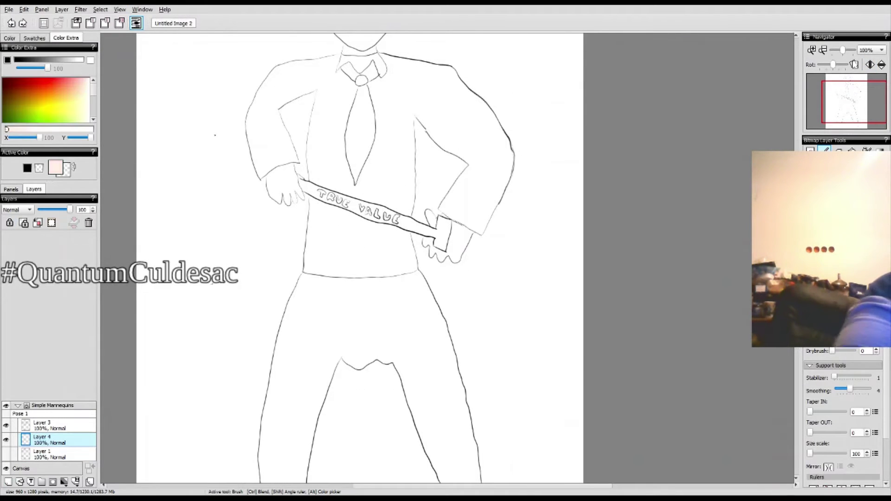
pyautogui.scroll(3, 85, 77)
pyautogui.moveTo(51, 129)
pyautogui.mouseDown()
pyautogui.moveTo(69, 129)
pyautogui.moveTo(7, 130)
pyautogui.mouseUp()
pyautogui.press('g')
pyautogui.click(350, 179)
pyautogui.hotkey('ctrl', 'z')
# Step: Choose a pale cream skin tone and bucket-fill the face, the neck and the hand at the bat's tip
pyautogui.moveTo(86, 81)
pyautogui.mouseDown()
pyautogui.moveTo(56, 88)
pyautogui.moveTo(86, 81)
pyautogui.mouseUp()
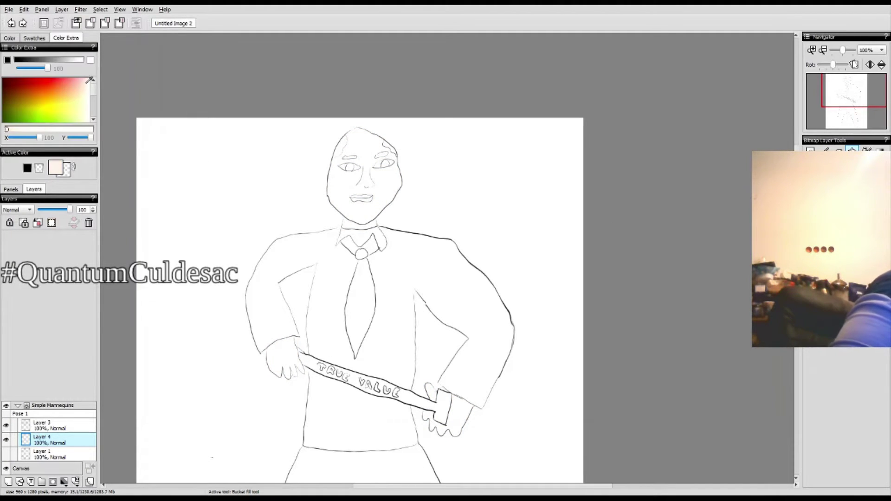
pyautogui.moveTo(39, 138)
pyautogui.mouseDown()
pyautogui.moveTo(27, 138)
pyautogui.moveTo(37, 137)
pyautogui.mouseUp()
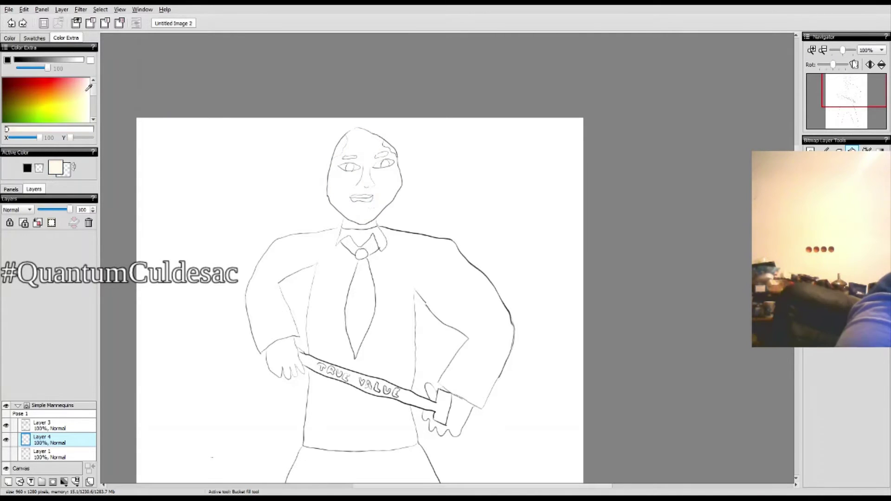
pyautogui.click(34, 38)
pyautogui.click(9, 38)
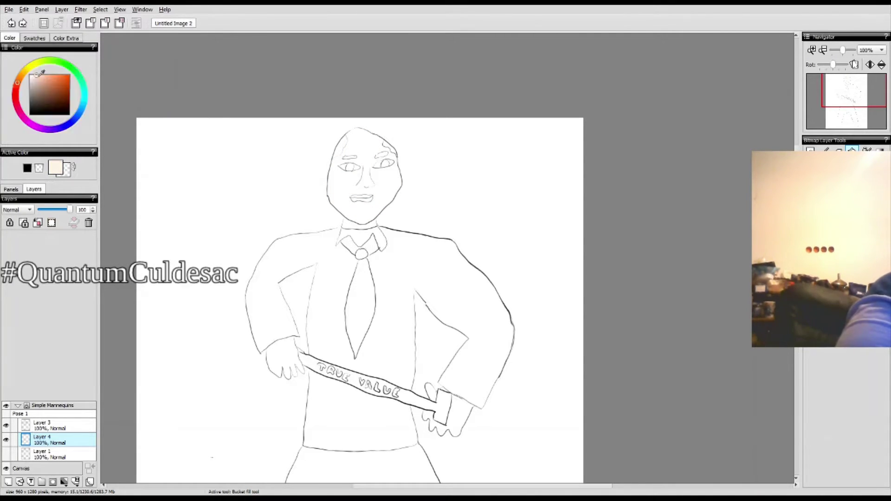
pyautogui.click(66, 38)
pyautogui.click(360, 148)
pyautogui.click(301, 358)
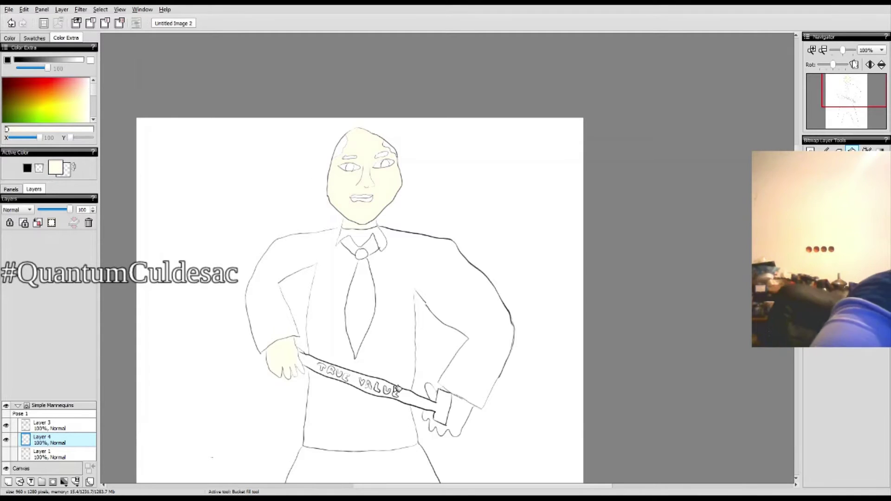
# Step: Set the brush smoothing to 0 and touch up the skin color along the outline of the hand at the bat's tip
pyautogui.scroll(4, 441, 404)
pyautogui.hscroll(-5, 378, 293)
pyautogui.press('b')
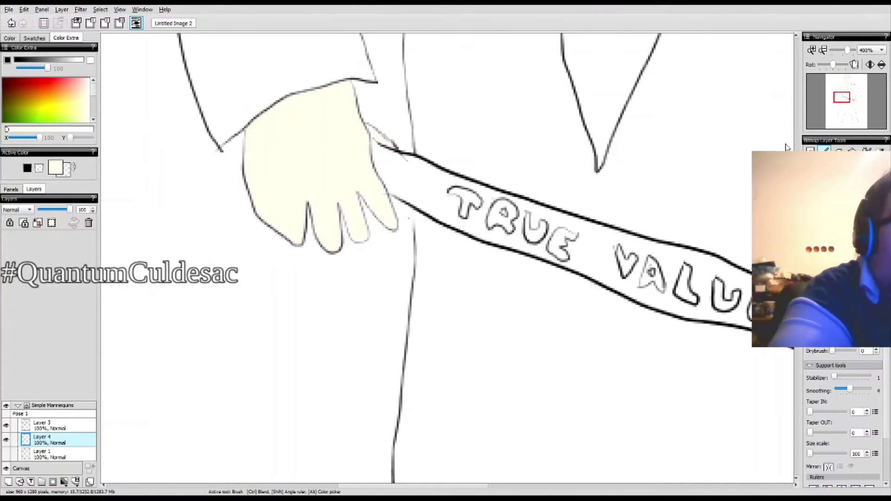
pyautogui.click(826, 279)
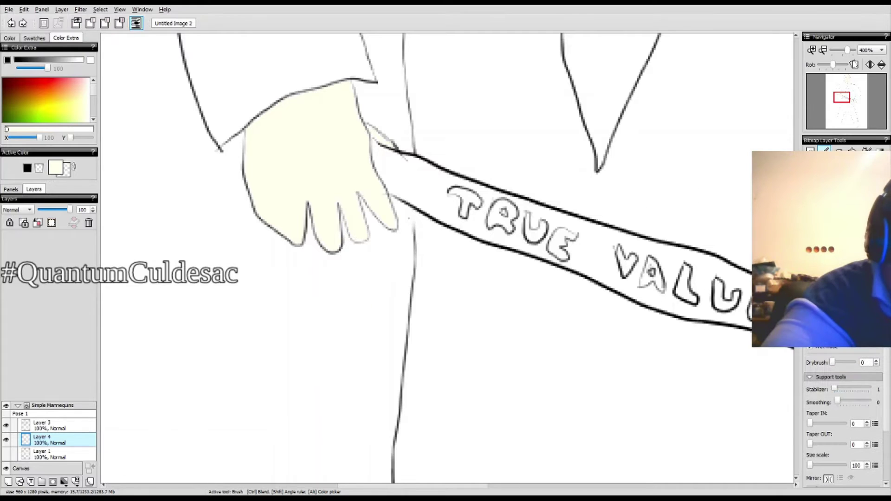
pyautogui.click(826, 279)
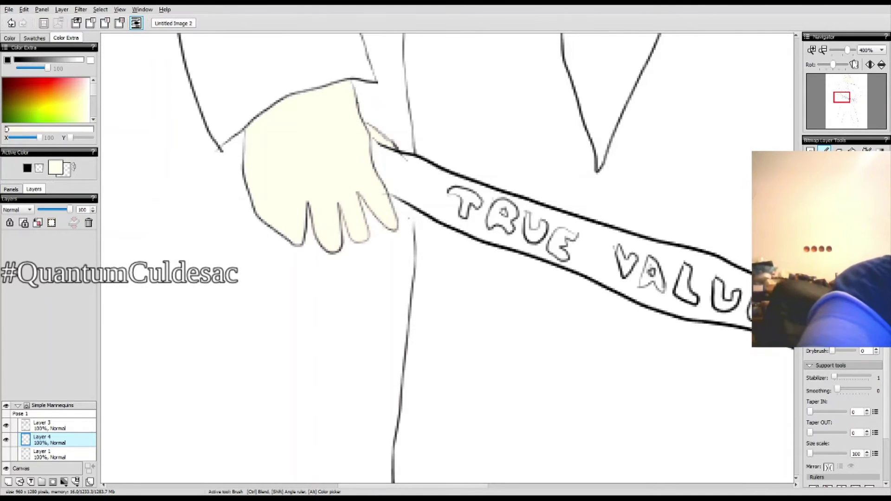
pyautogui.hotkey('ctrl', 'y')
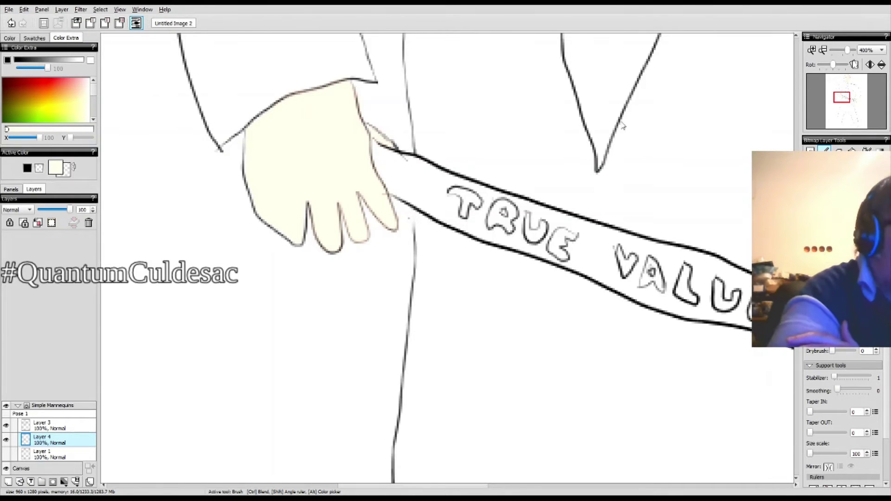
pyautogui.hotkey('ctrl', 'z')
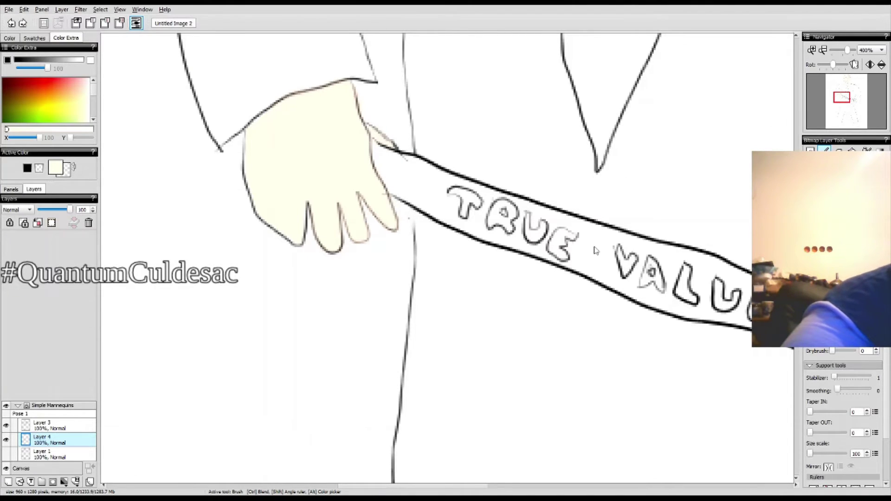
pyautogui.hotkey('ctrl', 'z')
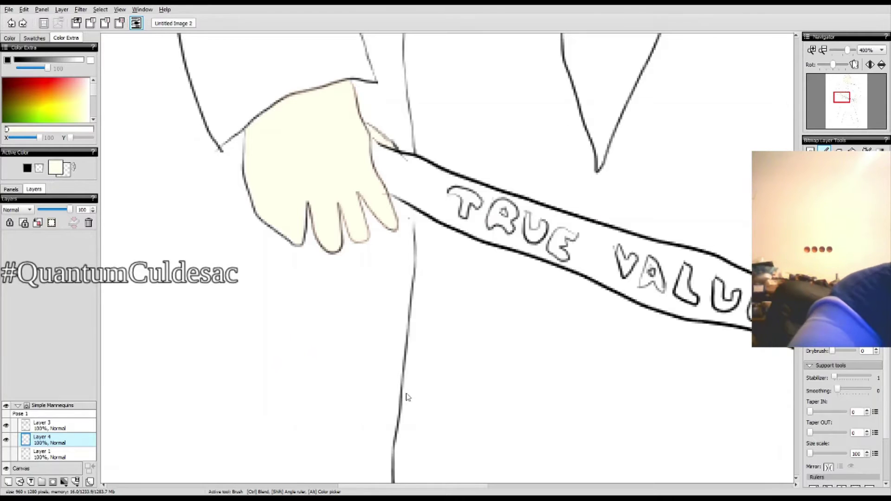
pyautogui.hotkey('ctrl', 'z')
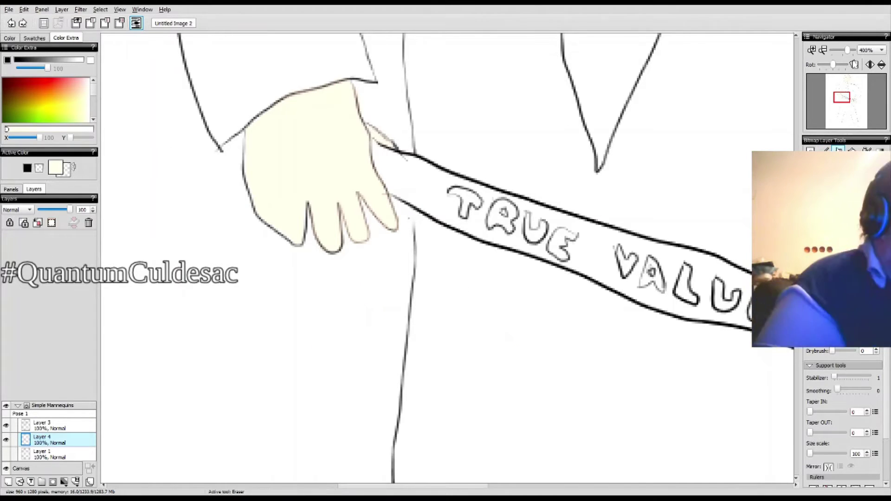
# Step: Choose a bright blue and bucket-fill the bat's body and grip around the lettering
pyautogui.hotkey('ctrl', 'alt', '0')
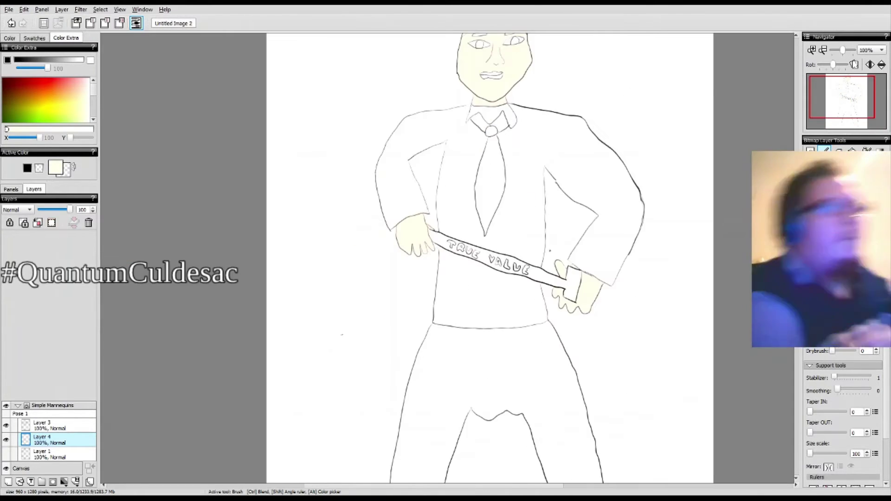
pyautogui.press('g')
pyautogui.click(50, 94)
pyautogui.click(547, 270)
# Step: Brush blue into the unfilled gaps along the bat's tip edges and around the letters T and R
pyautogui.press('b')
pyautogui.scroll(5, 448, 259)
pyautogui.moveTo(336, 85)
pyautogui.mouseDown()
pyautogui.moveTo(388, 109)
pyautogui.moveTo(529, 239)
pyautogui.mouseUp()
pyautogui.moveTo(448, 162); pyautogui.dragTo(464, 195)
pyautogui.moveTo(471, 139)
pyautogui.mouseDown()
pyautogui.moveTo(504, 177)
pyautogui.moveTo(492, 202)
pyautogui.mouseUp()
pyautogui.moveTo(399, 105); pyautogui.dragTo(530, 160)
pyautogui.moveTo(508, 167); pyautogui.dragTo(546, 222)
pyautogui.moveTo(543, 164); pyautogui.dragTo(554, 220)
# Step: Brush blue around the letters U and E of TRUE and along the adjoining bat edges
pyautogui.hscroll(5, 448, 258)
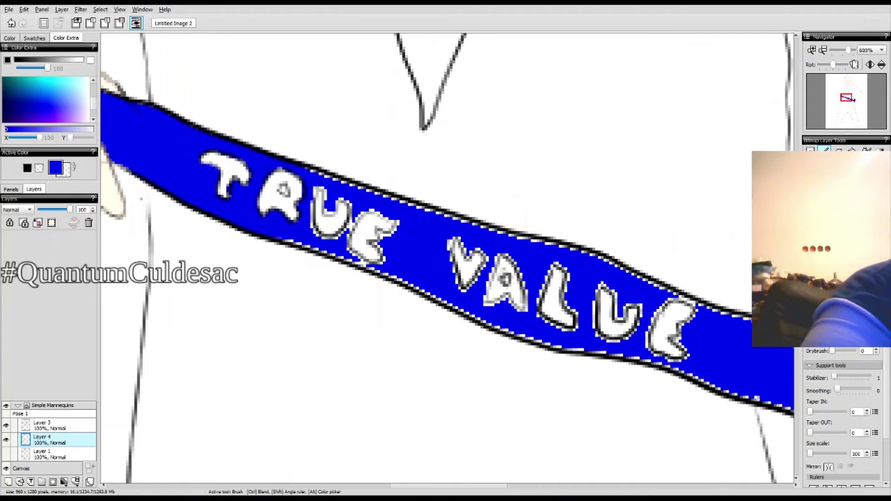
pyautogui.moveTo(304, 176); pyautogui.dragTo(397, 199)
pyautogui.moveTo(355, 218); pyautogui.dragTo(332, 237)
pyautogui.moveTo(313, 187); pyautogui.dragTo(325, 237)
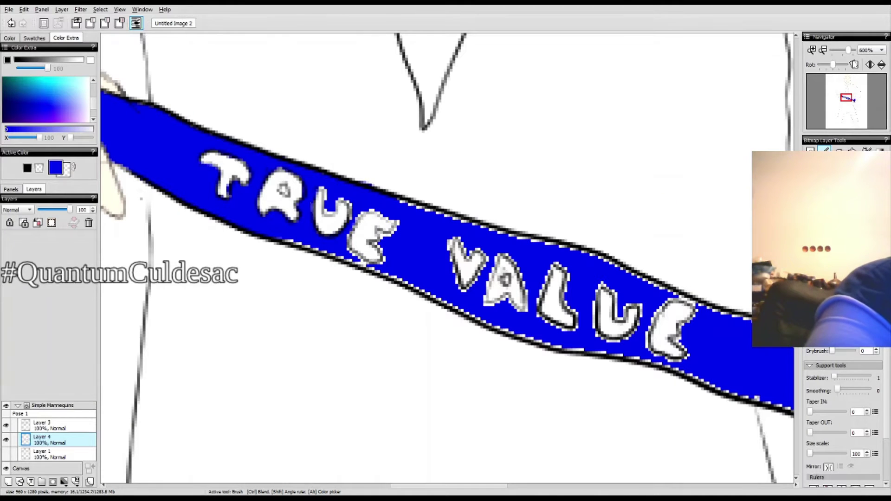
pyautogui.moveTo(346, 203); pyautogui.dragTo(358, 228)
pyautogui.moveTo(332, 248); pyautogui.dragTo(374, 267)
pyautogui.moveTo(269, 238); pyautogui.dragTo(332, 255)
pyautogui.moveTo(364, 268); pyautogui.dragTo(441, 301)
# Step: Brush blue around the letters of VALUE and along both bat edges up to the grip
pyautogui.moveTo(397, 212)
pyautogui.mouseDown()
pyautogui.moveTo(371, 249)
pyautogui.moveTo(513, 234)
pyautogui.moveTo(603, 256)
pyautogui.mouseUp()
pyautogui.moveTo(447, 239)
pyautogui.mouseDown()
pyautogui.moveTo(455, 262)
pyautogui.moveTo(487, 290)
pyautogui.mouseUp()
pyautogui.moveTo(487, 244)
pyautogui.mouseDown()
pyautogui.moveTo(460, 259)
pyautogui.moveTo(453, 244)
pyautogui.mouseUp()
pyautogui.hscroll(5, 459, 251)
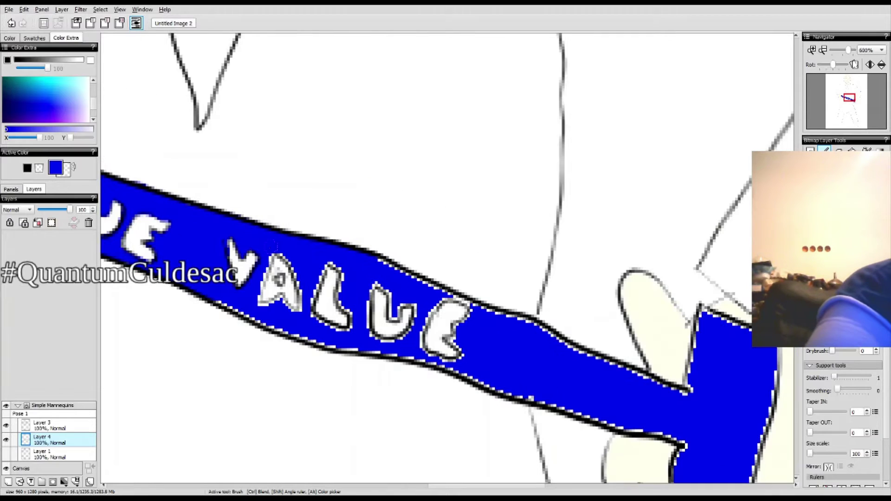
pyautogui.moveTo(259, 307)
pyautogui.mouseDown()
pyautogui.moveTo(299, 279)
pyautogui.moveTo(351, 328)
pyautogui.moveTo(373, 288)
pyautogui.moveTo(478, 302)
pyautogui.moveTo(425, 353)
pyautogui.moveTo(431, 306)
pyautogui.moveTo(646, 378)
pyautogui.mouseUp()
pyautogui.moveTo(683, 444)
pyautogui.mouseDown()
pyautogui.moveTo(603, 430)
pyautogui.moveTo(218, 304)
pyautogui.mouseUp()
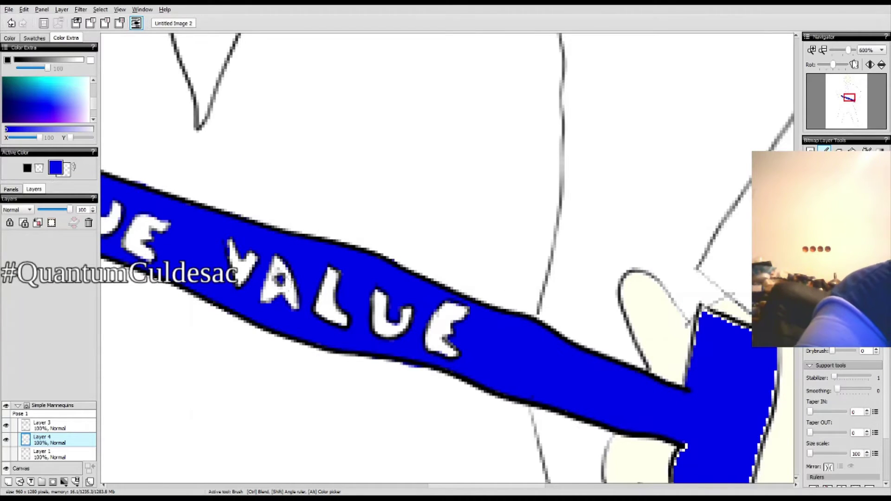
# Step: Separate the grip from the bat's blue body with a grey line and bucket-fill the grip grey
pyautogui.scroll(-3, 448, 257)
pyautogui.scroll(3, 447, 258)
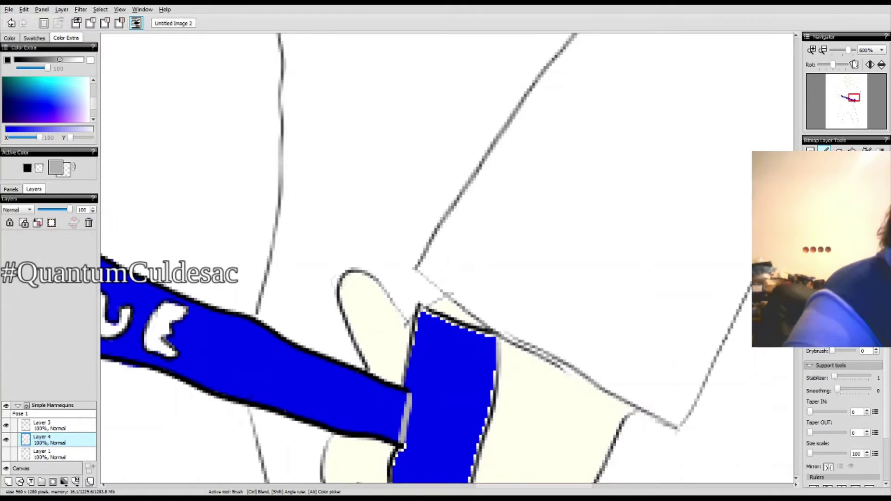
pyautogui.press('g')
pyautogui.click(461, 360)
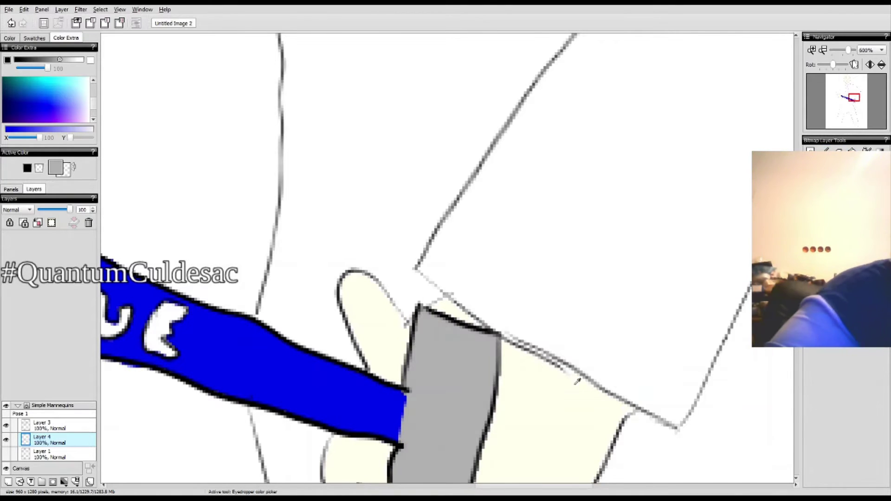
# Step: Sample the skin tone and brush it over the unfilled edges of the hand holding the grip
pyautogui.keyDown('alt'); pyautogui.click(538, 394); pyautogui.keyUp('alt')
pyautogui.press('b')
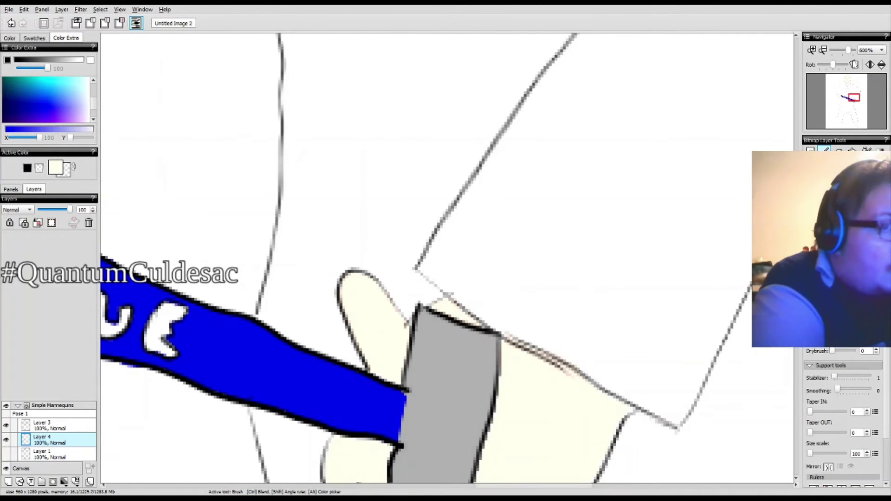
pyautogui.scroll(-5, 392, 318)
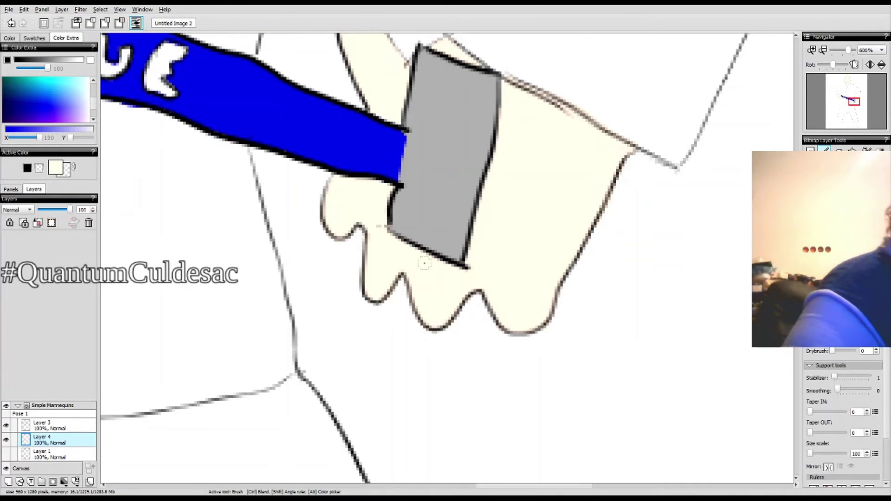
# Step: Choose a dark red and bucket-fill the tie
pyautogui.hotkey('ctrl', '0')
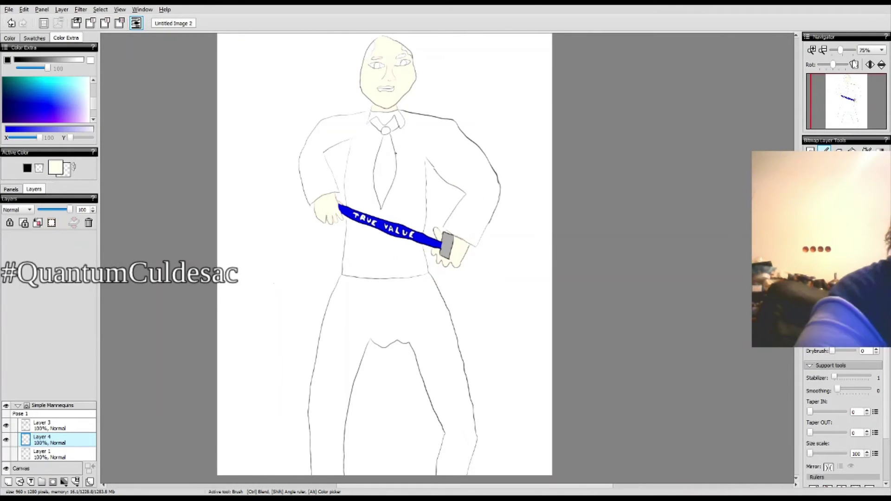
pyautogui.click(93, 97)
pyautogui.click(14, 82)
pyautogui.press('g')
pyautogui.click(385, 162)
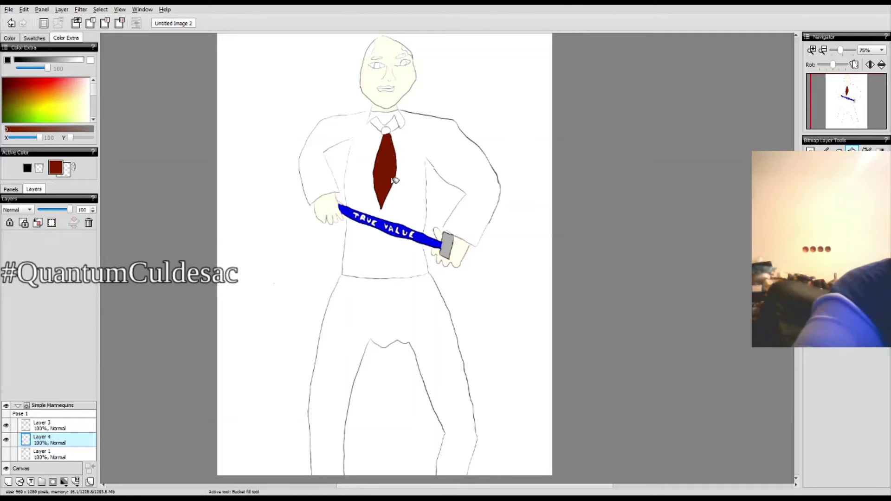
# Step: Choose a light pink and bucket-fill the lips
pyautogui.click(85, 81)
pyautogui.click(388, 89)
pyautogui.click(85, 81)
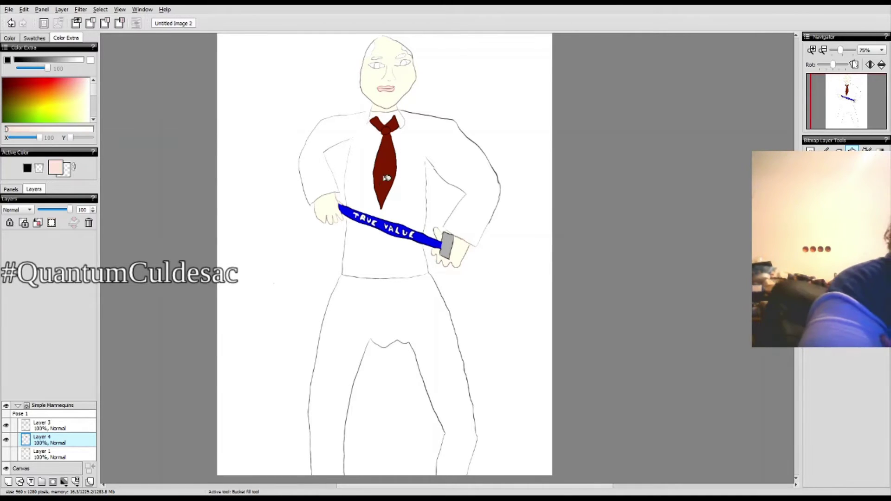
pyautogui.press('b')
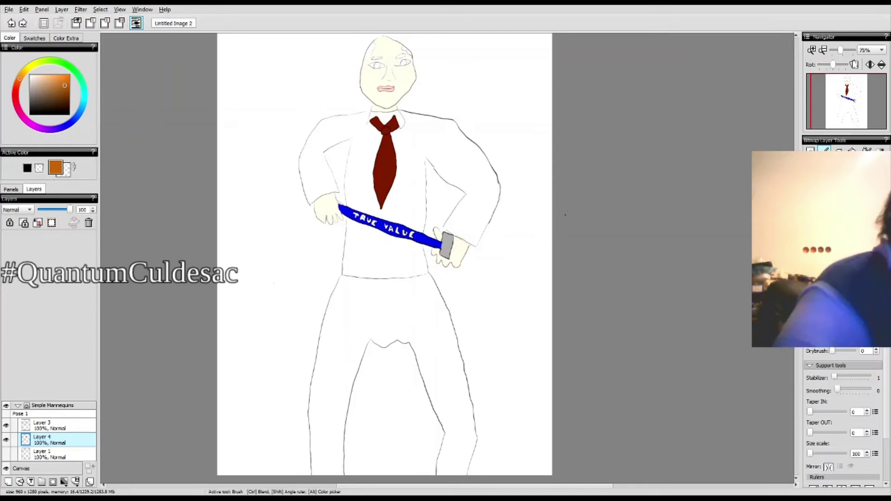
pyautogui.scroll(4, 652, 242)
pyautogui.press('g')
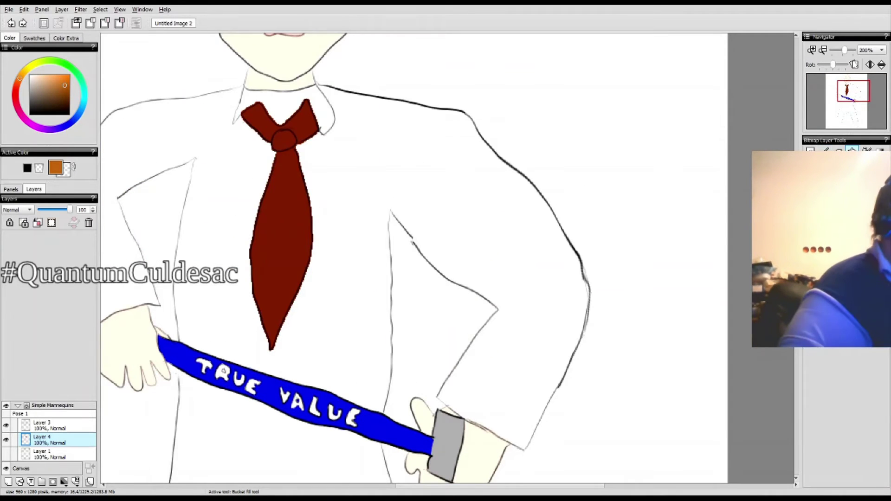
pyautogui.keyDown('alt'); pyautogui.click(294, 205); pyautogui.keyUp('alt')
pyautogui.click(78, 76)
pyautogui.click(283, 232)
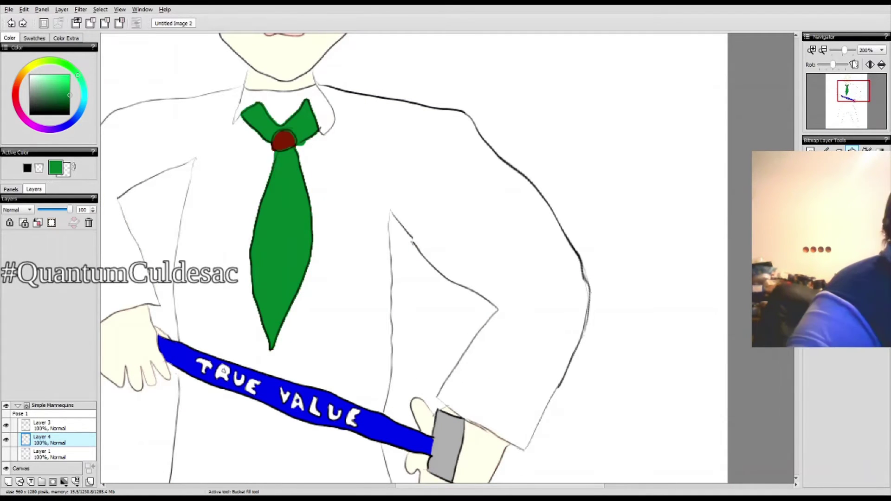
pyautogui.hotkey('ctrl', 'z')
# Step: Brush diagonal orange stripes with a pale peach stripe between them across the lower half of the tie
pyautogui.press('b')
pyautogui.press('e')
pyautogui.moveTo(277, 158)
pyautogui.mouseDown()
pyautogui.moveTo(253, 292)
pyautogui.moveTo(298, 292)
pyautogui.mouseUp()
pyautogui.press('b')
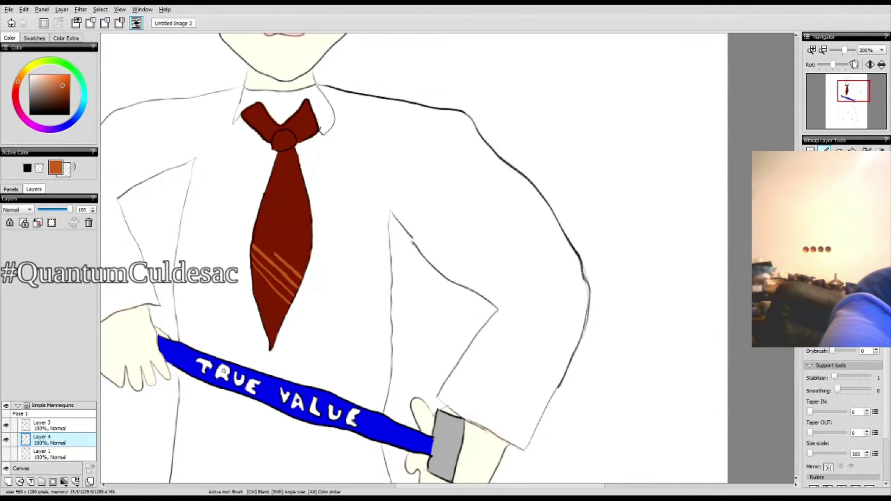
pyautogui.moveTo(254, 219); pyautogui.dragTo(307, 257)
pyautogui.moveTo(251, 254); pyautogui.dragTo(297, 303)
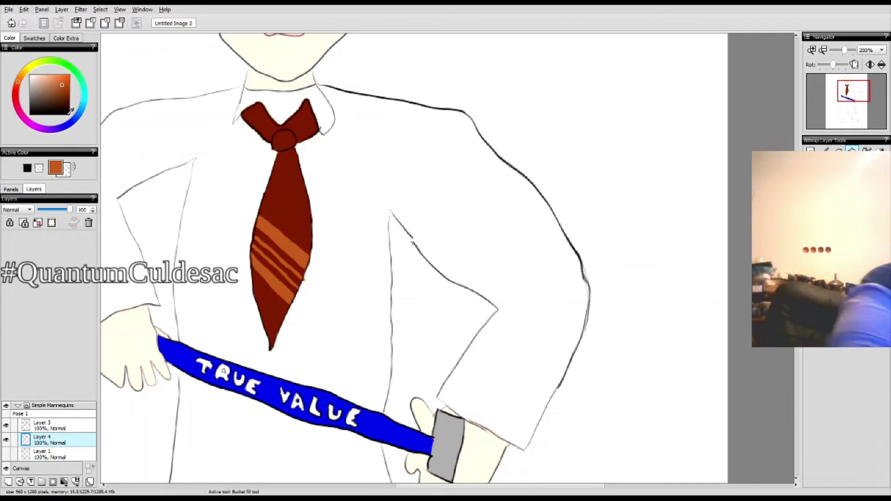
pyautogui.moveTo(253, 239); pyautogui.dragTo(303, 287)
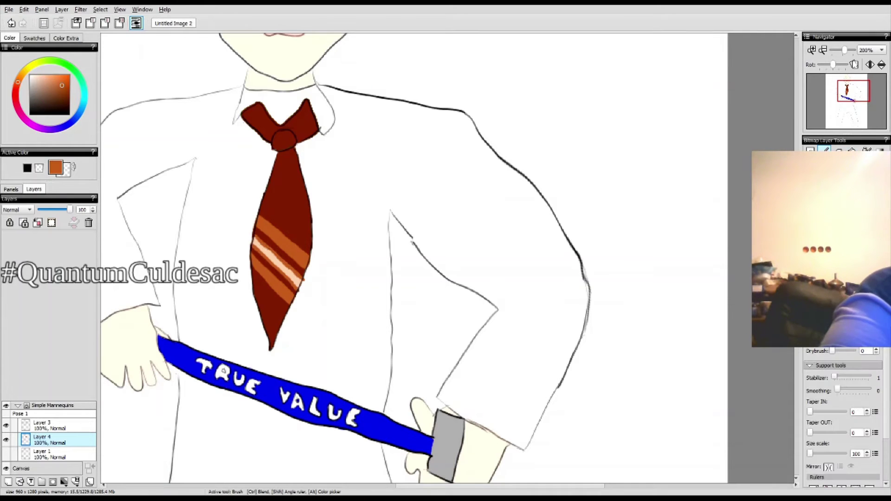
pyautogui.hotkey('ctrl', 'z')
# Step: Brush diagonal orange and pale peach stripes across the upper half of the tie and dab a highlight on the knot
pyautogui.moveTo(271, 180); pyautogui.dragTo(310, 227)
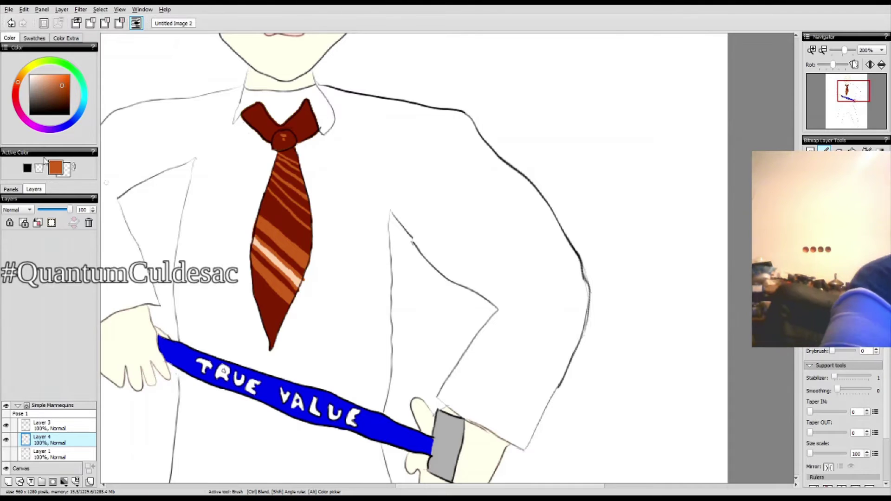
pyautogui.moveTo(267, 182); pyautogui.dragTo(311, 227)
pyautogui.moveTo(274, 164); pyautogui.dragTo(306, 195)
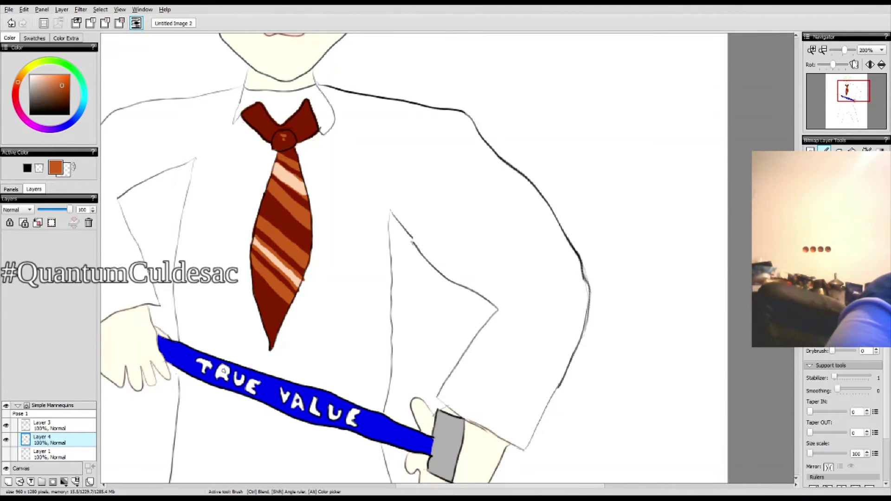
pyautogui.moveTo(281, 136); pyautogui.dragTo(284, 133)
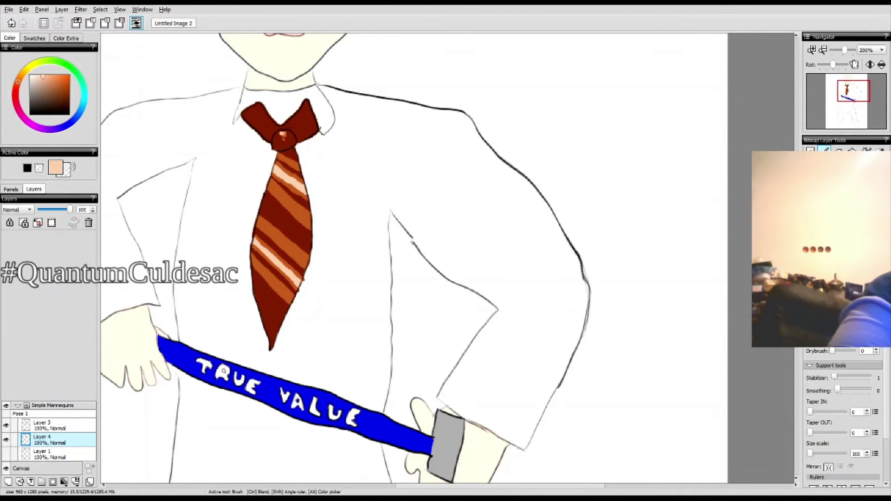
# Step: Choose a golden yellow and color the TRUE VALUE letters on the bat
pyautogui.click(69, 125)
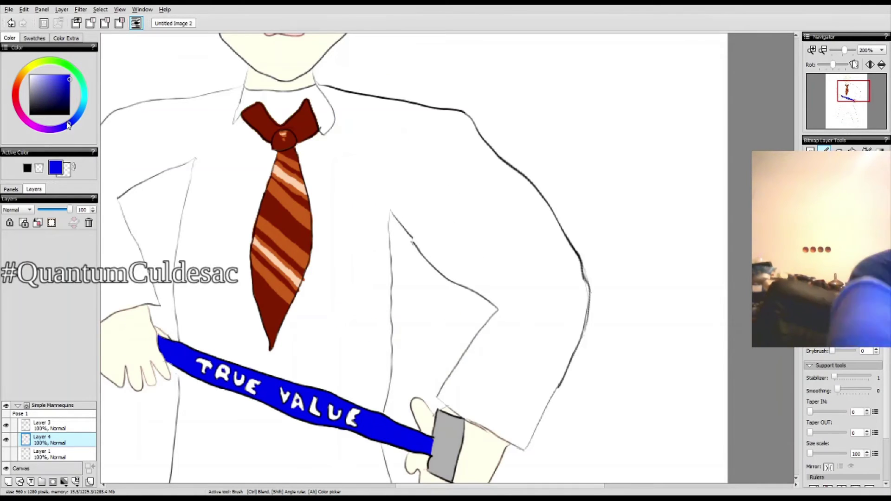
pyautogui.click(65, 38)
pyautogui.click(7, 129)
pyautogui.moveTo(197, 360); pyautogui.dragTo(208, 364)
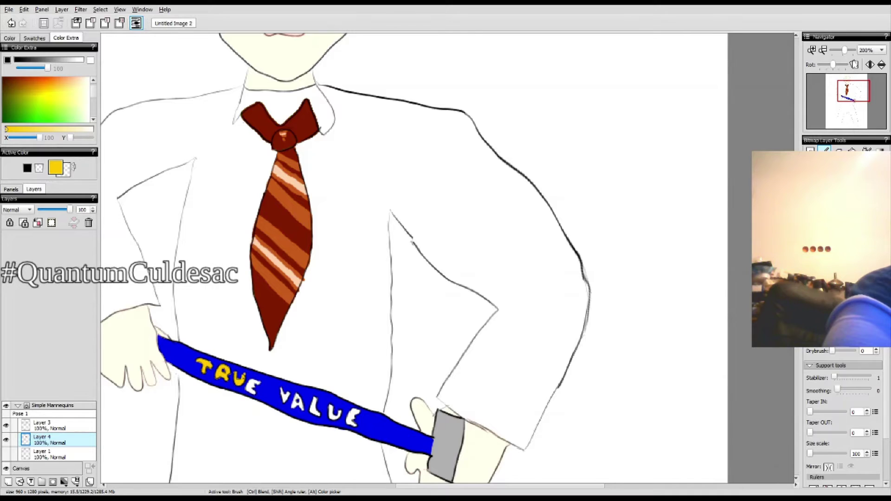
pyautogui.click(291, 399)
pyautogui.click(314, 407)
pyautogui.click(352, 417)
pyautogui.scroll(2, 446, 418)
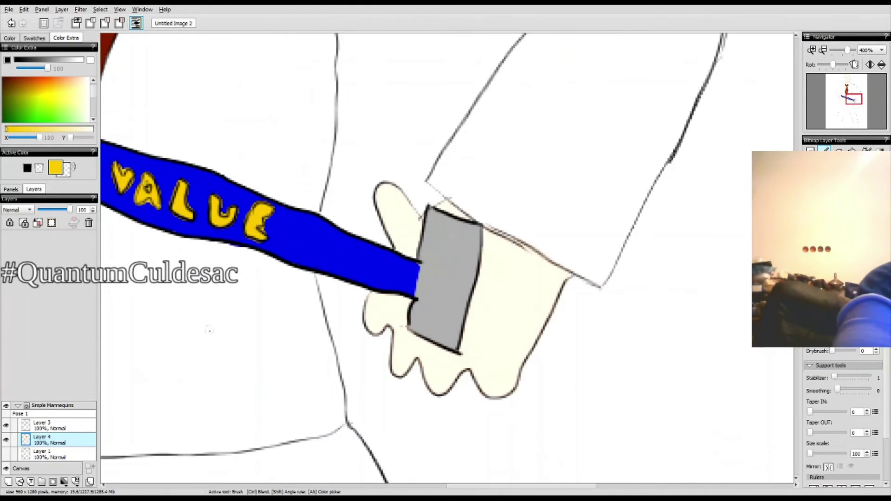
pyautogui.moveTo(179, 423); pyautogui.dragTo(525, 422)
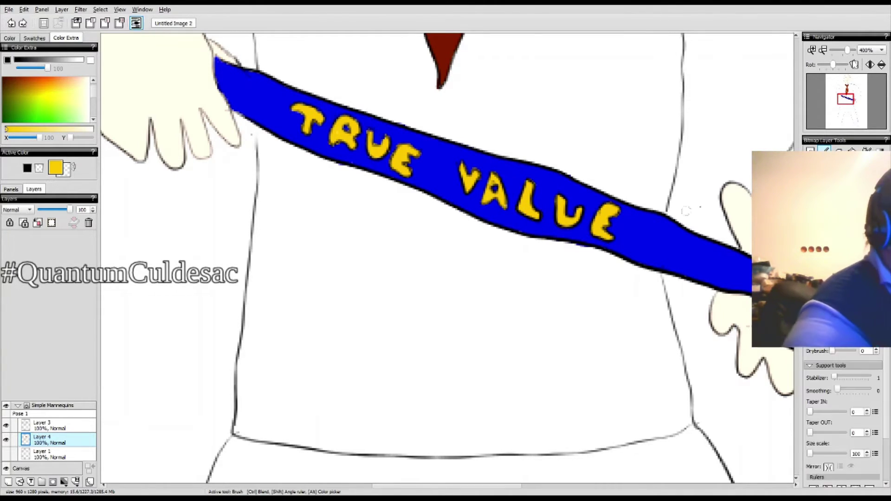
pyautogui.keyDown('alt'); pyautogui.click(505, 205); pyautogui.keyUp('alt')
pyautogui.scroll(-2, 506, 205)
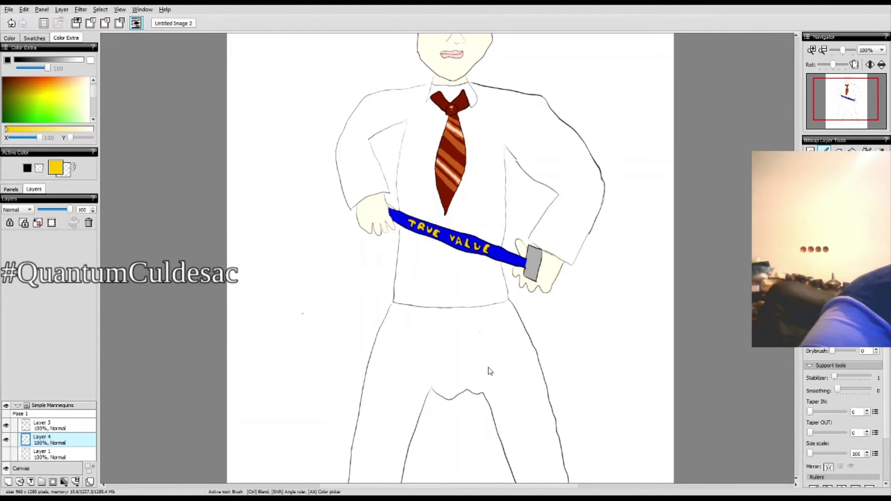
pyautogui.hotkey('ctrl', 'z')
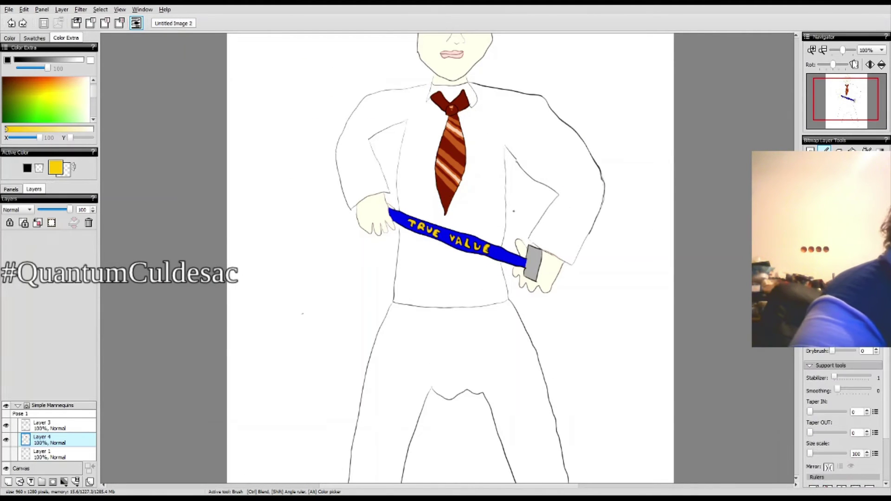
pyautogui.moveTo(536, 102); pyautogui.dragTo(485, 198)
pyautogui.hotkey('ctrl', 'z')
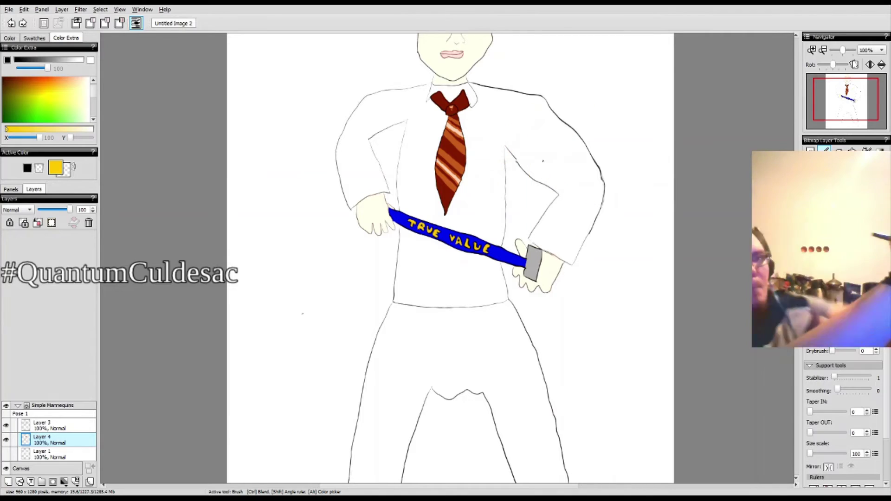
# Step: Choose a light tan and bucket-fill the trousers
pyautogui.click(10, 38)
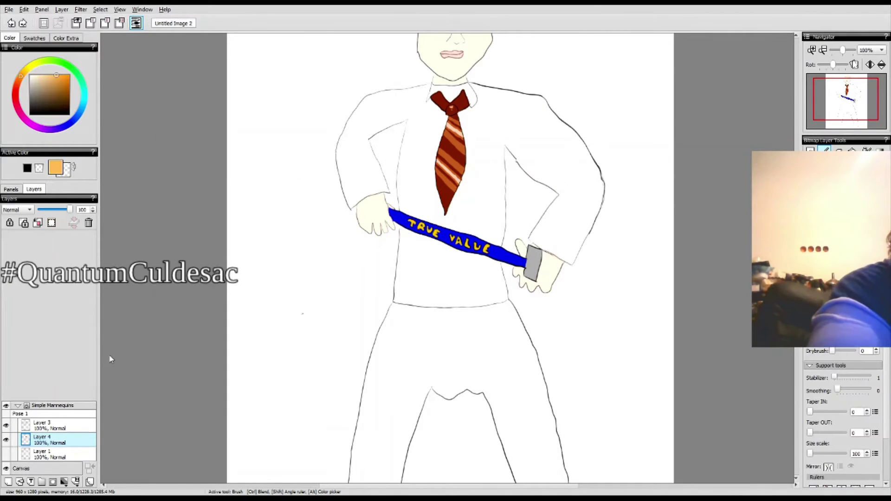
pyautogui.click(493, 334)
pyautogui.scroll(-2, 334, 104)
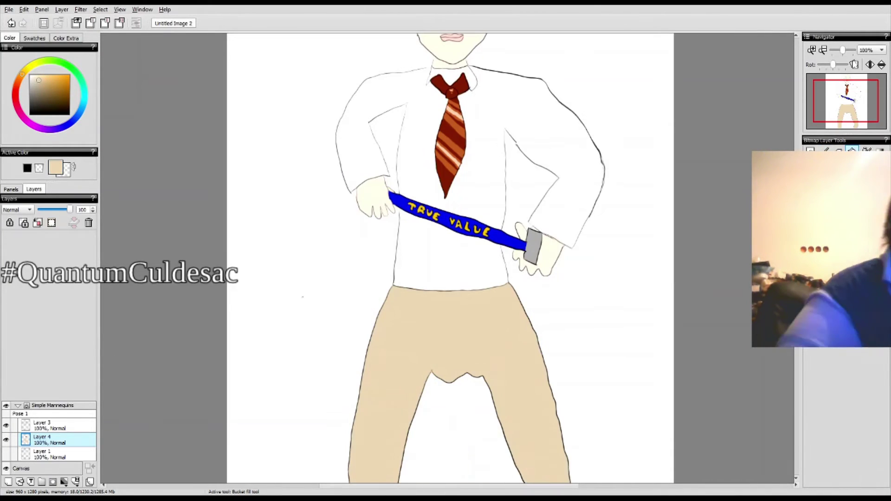
# Step: Sample the tie's dark red and bucket-fill the belt sections between the belt loops
pyautogui.keyDown('alt'); pyautogui.click(448, 167); pyautogui.keyUp('alt')
pyautogui.click(503, 295)
pyautogui.click(450, 299)
pyautogui.click(399, 296)
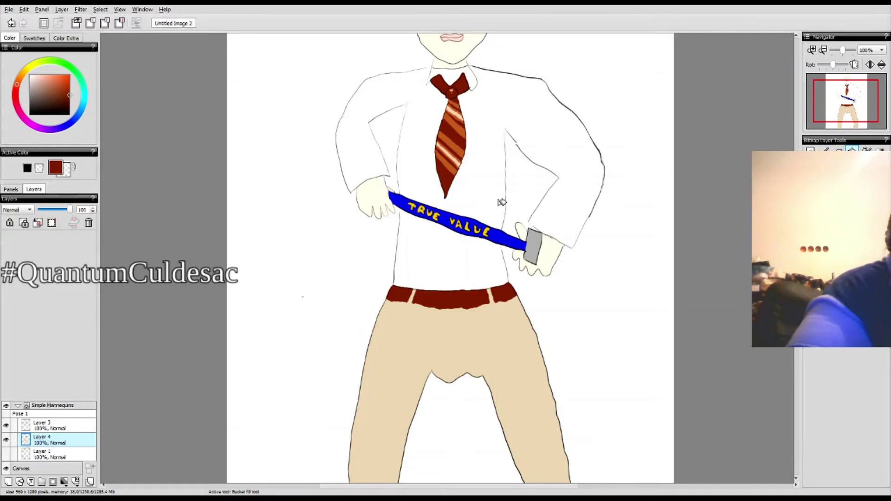
# Step: Choose a light grey and brush a rectangular buckle with a prong at the center of the belt
pyautogui.click(66, 38)
pyautogui.click(61, 59)
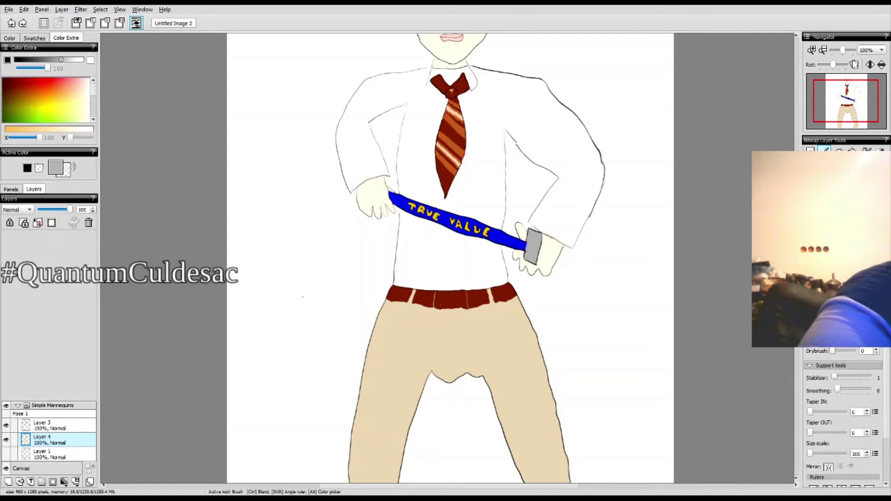
pyautogui.click(438, 300)
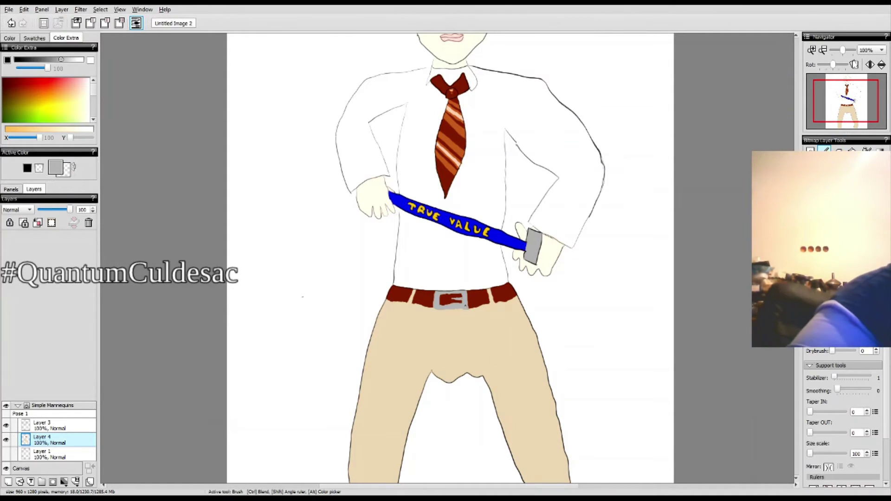
# Step: Color the irises dark red with orange and pale salmon highlights
pyautogui.scroll(-1, 450, 259)
pyautogui.scroll(4, 467, 139)
pyautogui.keyDown('alt'); pyautogui.click(457, 408); pyautogui.keyUp('alt')
pyautogui.click(421, 180)
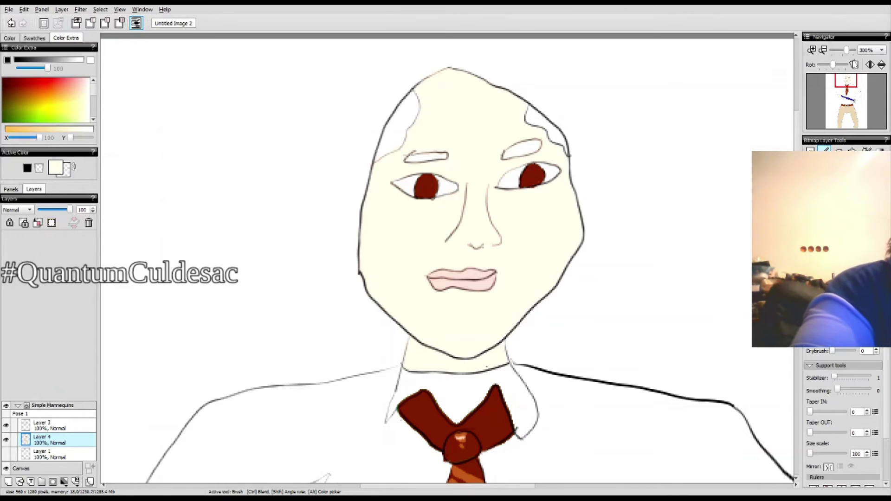
pyautogui.click(10, 38)
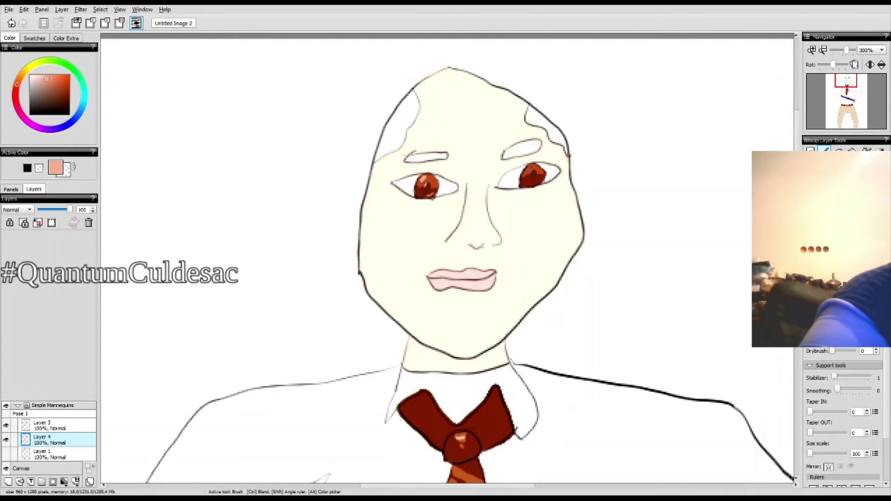
# Step: Sample the tie's dark red and fill the hair patches on both sides of the head
pyautogui.keyDown('alt'); pyautogui.click(417, 404); pyautogui.keyUp('alt')
pyautogui.moveTo(411, 95); pyautogui.dragTo(381, 155)
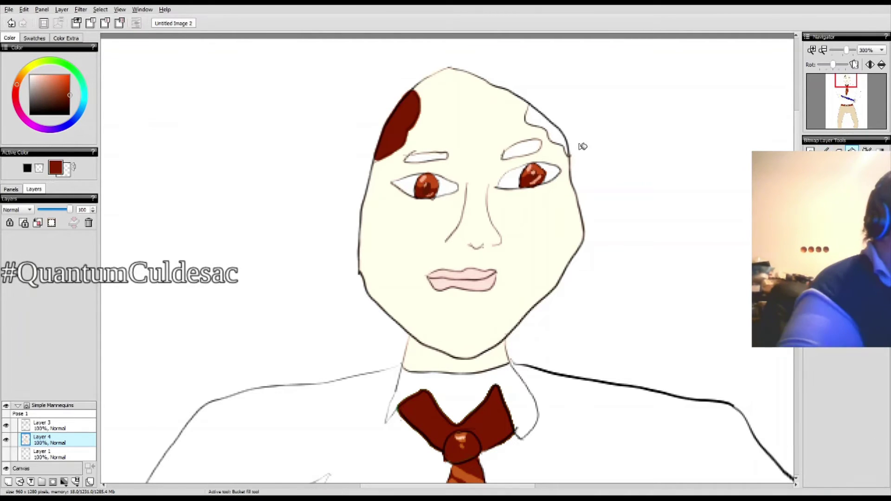
pyautogui.moveTo(529, 109); pyautogui.dragTo(566, 151)
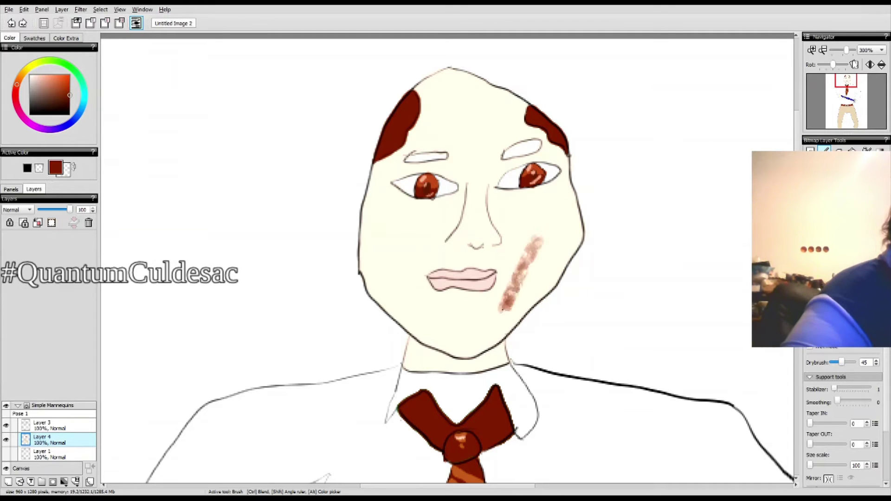
# Step: Protect the layer's opacity, brush textured dark red stubble over the cheeks, jaw and chin, and color both eyebrows dark red
pyautogui.click(24, 222)
pyautogui.moveTo(366, 251)
pyautogui.mouseDown()
pyautogui.moveTo(445, 334)
pyautogui.moveTo(566, 251)
pyautogui.moveTo(464, 343)
pyautogui.moveTo(395, 260)
pyautogui.mouseUp()
pyautogui.moveTo(529, 278)
pyautogui.mouseDown()
pyautogui.moveTo(440, 325)
pyautogui.moveTo(488, 334)
pyautogui.mouseUp()
pyautogui.scroll(-1, 840, 417)
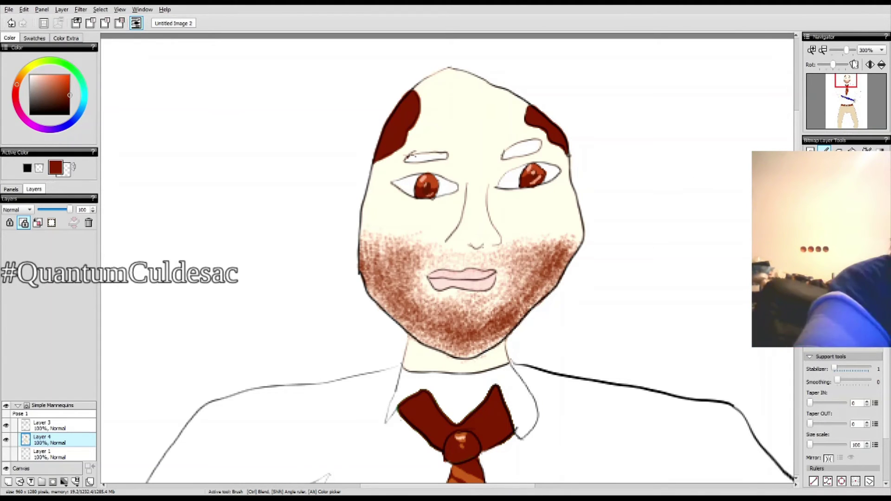
pyautogui.moveTo(510, 149); pyautogui.dragTo(536, 145)
# Step: Add a new layer above Layer 4, test it with soft orange strokes, and clip it to the layer below
pyautogui.keyDown('alt'); pyautogui.click(457, 364); pyautogui.keyUp('alt')
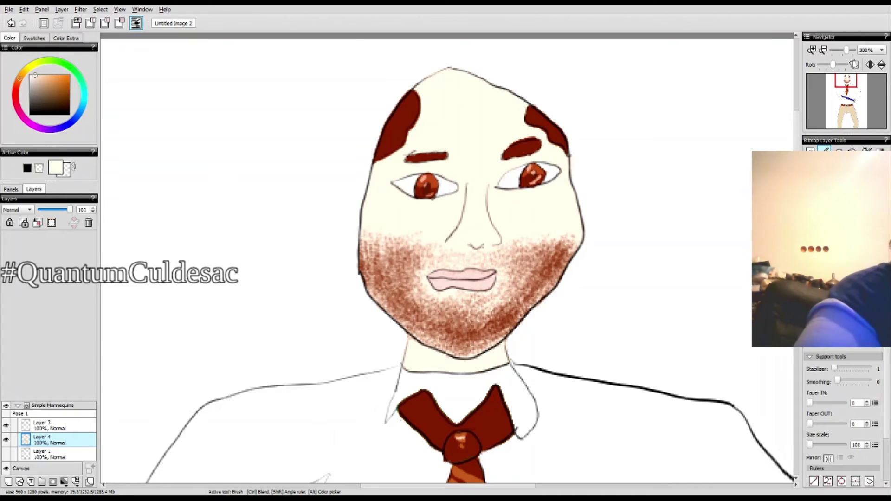
pyautogui.hotkey('ctrl', '-')
pyautogui.hotkey('ctrl', '-')
pyautogui.hotkey('ctrl', '-')
pyautogui.hotkey('ctrl', '-')
pyautogui.hotkey('ctrl', '-')
pyautogui.click(52, 223)
pyautogui.click(38, 223)
pyautogui.click(70, 75)
pyautogui.moveTo(413, 399); pyautogui.dragTo(496, 436)
pyautogui.hotkey('ctrl', 'z')
pyautogui.hotkey('ctrl', 'z')
pyautogui.moveTo(358, 237); pyautogui.dragTo(394, 274)
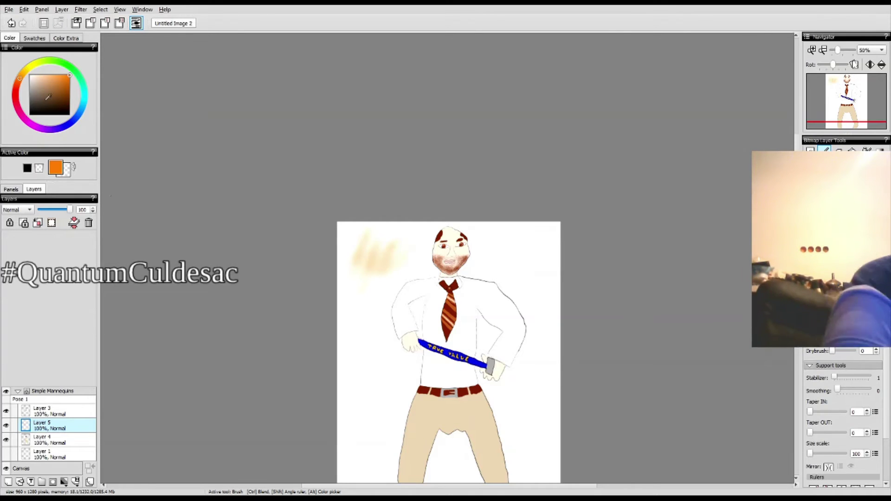
pyautogui.click(38, 223)
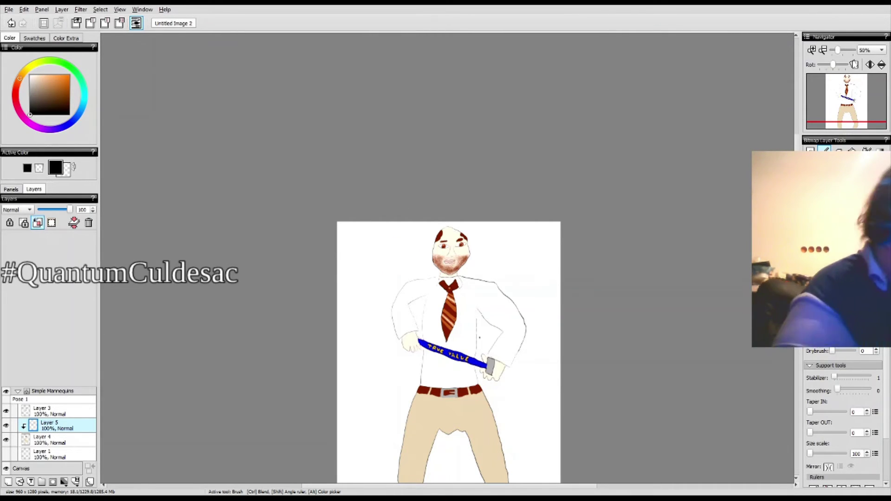
# Step: Choose a darker blue and brush soft shading along the bat and over its lettering
pyautogui.hotkey('ctrl', '+')
pyautogui.hotkey('ctrl', '+')
pyautogui.hotkey('ctrl', '+')
pyautogui.hotkey('ctrl', '+')
pyautogui.scroll(-5, 448, 258)
pyautogui.keyDown('alt'); pyautogui.click(457, 207); pyautogui.keyUp('alt')
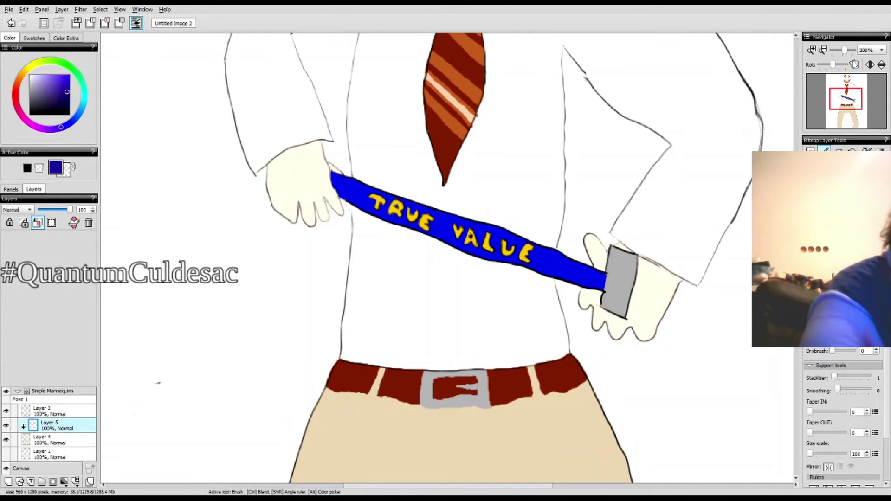
pyautogui.hotkey('ctrl', '+')
pyautogui.hotkey('ctrl', '+')
pyautogui.hotkey('ctrl', '+')
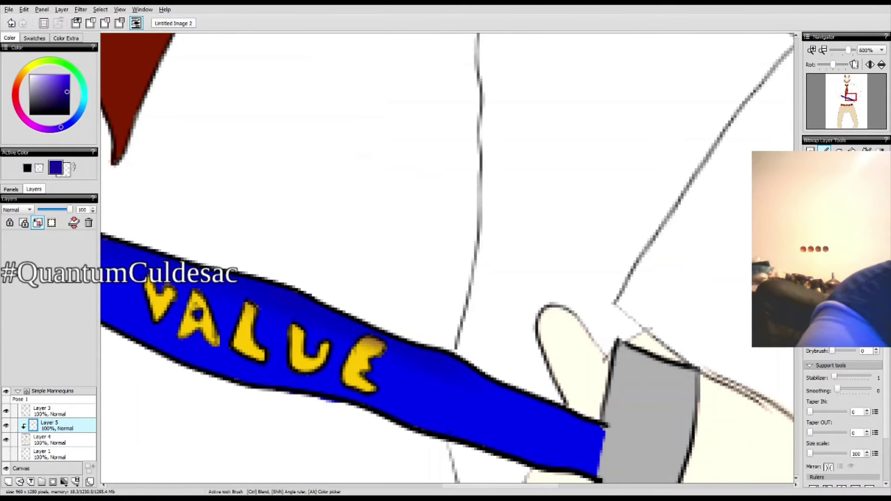
pyautogui.moveTo(598, 413); pyautogui.dragTo(557, 371)
pyautogui.moveTo(372, 346); pyautogui.dragTo(157, 288)
pyautogui.moveTo(311, 358)
pyautogui.mouseDown()
pyautogui.moveTo(357, 372)
pyautogui.moveTo(158, 313)
pyautogui.mouseUp()
pyautogui.hscroll(-5, 448, 258)
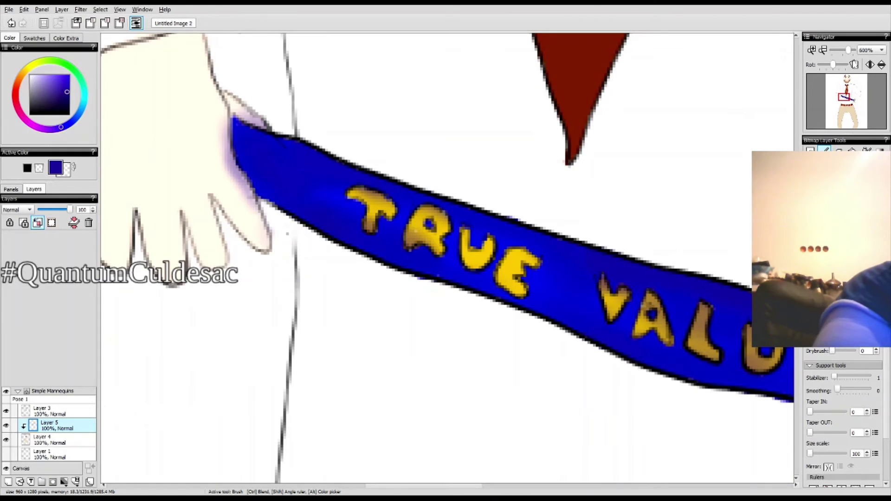
# Step: Erase the blue shading that spilled onto the hand at the bat's end
pyautogui.hotkey('ctrl', '-')
pyautogui.hotkey('ctrl', '-')
pyautogui.hotkey('ctrl', '-')
pyautogui.press('e')
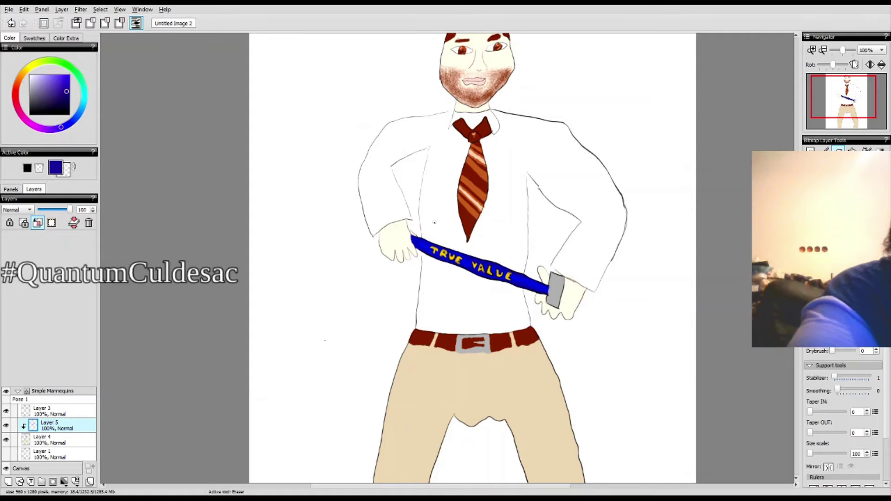
# Step: Choose a dark grey and brush soft shading along the edges of the bat's grey grip
pyautogui.press('b')
pyautogui.hotkey('ctrl', '+')
pyautogui.hotkey('ctrl', '+')
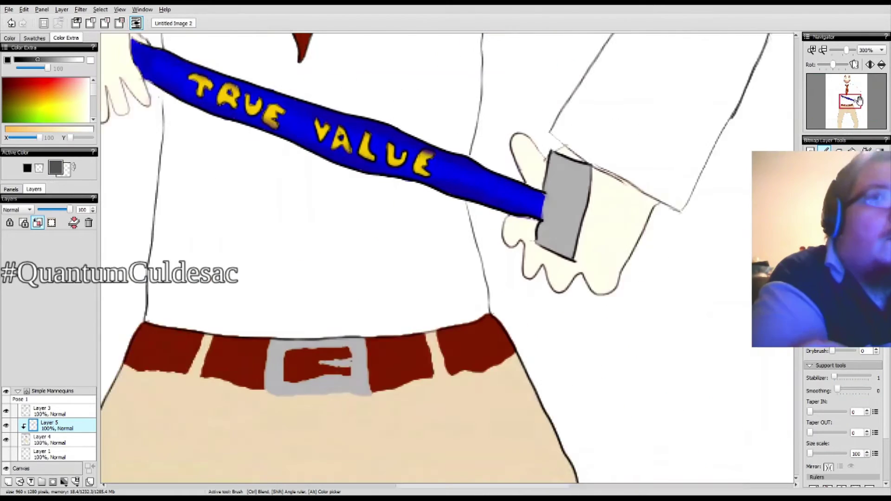
pyautogui.moveTo(464, 157); pyautogui.dragTo(460, 250)
pyautogui.moveTo(496, 176); pyautogui.dragTo(483, 255)
pyautogui.moveTo(464, 195); pyautogui.dragTo(487, 251)
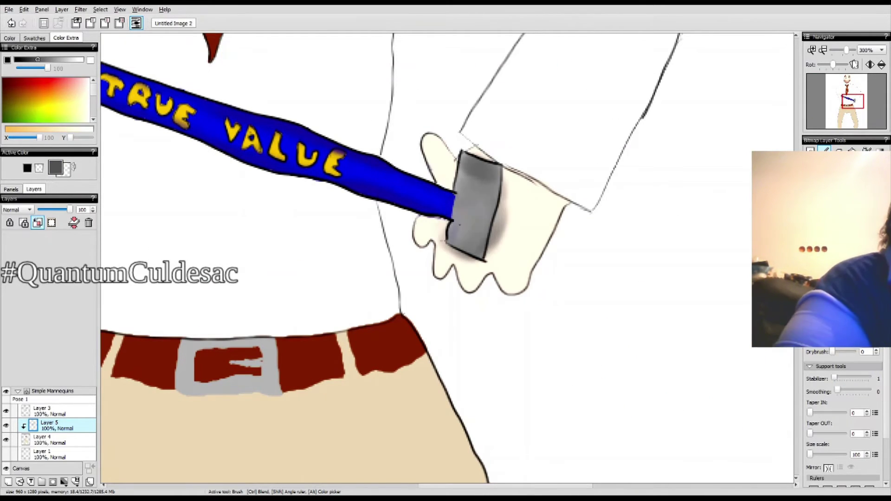
pyautogui.moveTo(488, 176); pyautogui.dragTo(525, 279)
# Step: Erase the grey shading that spilled onto the hand around the grip
pyautogui.press('e')
pyautogui.moveTo(534, 209)
pyautogui.mouseDown()
pyautogui.moveTo(443, 255)
pyautogui.moveTo(435, 227)
pyautogui.mouseUp()
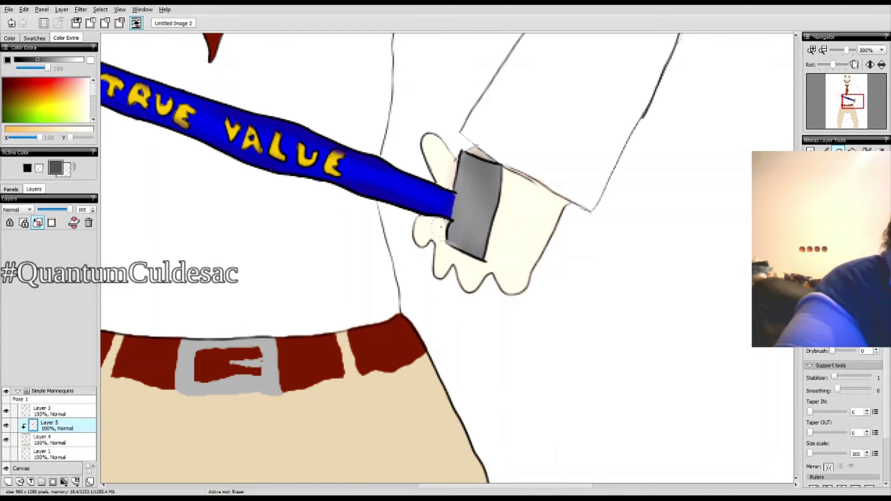
pyautogui.hotkey('ctrl', 'z')
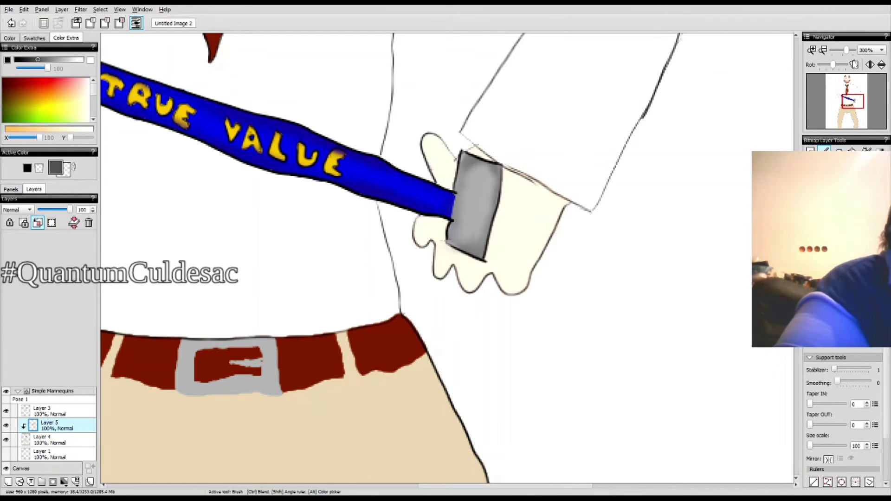
pyautogui.hotkey('ctrl', 'y')
# Step: Select the belt buckle with the Magic wand and brush dark grey shading over it
pyautogui.press('w')
pyautogui.click(183, 366)
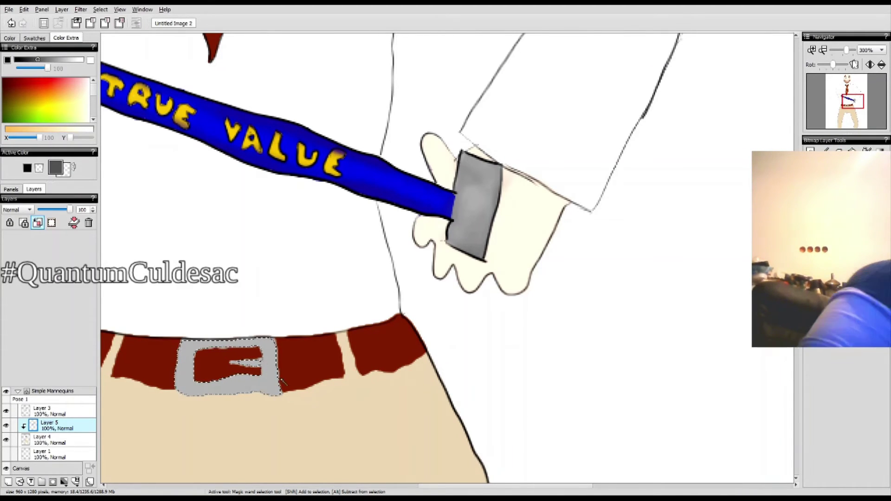
pyautogui.press('b')
pyautogui.moveTo(397, 338)
pyautogui.mouseDown()
pyautogui.moveTo(185, 392)
pyautogui.moveTo(278, 362)
pyautogui.moveTo(246, 373)
pyautogui.moveTo(260, 348)
pyautogui.moveTo(223, 383)
pyautogui.mouseUp()
# Step: Choose a dark red and brush soft shadows down the tie and around its knot
pyautogui.scroll(-3, 446, 259)
pyautogui.scroll(2, 445, 260)
pyautogui.click(9, 37)
pyautogui.click(17, 93)
pyautogui.click(64, 101)
pyautogui.press('b')
pyautogui.scroll(5, 423, 258)
pyautogui.scroll(-3, 423, 258)
pyautogui.moveTo(313, 177); pyautogui.dragTo(315, 214)
pyautogui.moveTo(321, 243); pyautogui.dragTo(314, 286)
pyautogui.moveTo(318, 204); pyautogui.dragTo(292, 283)
pyautogui.moveTo(316, 178); pyautogui.dragTo(297, 278)
pyautogui.moveTo(273, 112)
pyautogui.mouseDown()
pyautogui.moveTo(300, 163)
pyautogui.moveTo(278, 218)
pyautogui.mouseUp()
# Step: Choose a light tan and brush soft highlights along the tie, its knot and the collar pieces beside it
pyautogui.click(19, 80)
pyautogui.click(44, 84)
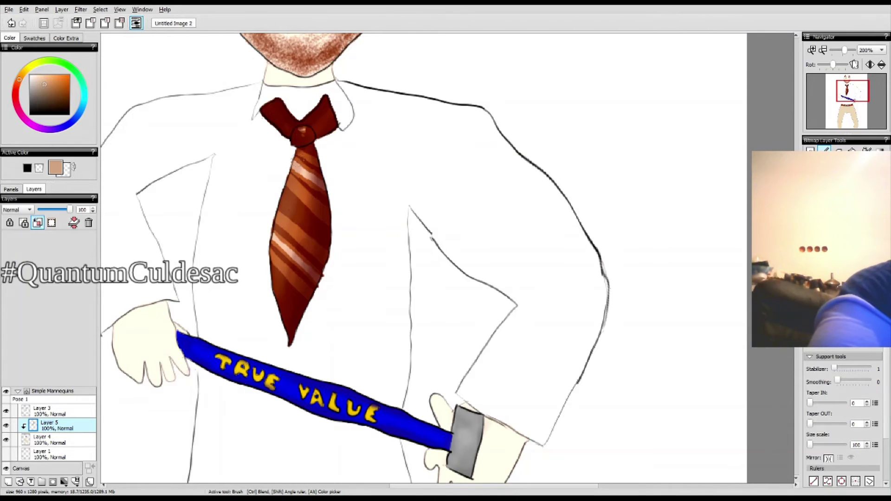
pyautogui.moveTo(302, 190); pyautogui.dragTo(276, 246)
pyautogui.moveTo(290, 244); pyautogui.dragTo(274, 292)
pyautogui.moveTo(269, 105); pyautogui.dragTo(302, 139)
pyautogui.moveTo(327, 109); pyautogui.dragTo(316, 125)
pyautogui.moveTo(308, 225); pyautogui.dragTo(288, 276)
pyautogui.moveTo(307, 190); pyautogui.dragTo(290, 278)
# Step: Brush dark red shadows along the belt's lower edge and tan highlights across its upper part
pyautogui.scroll(-5, 424, 260)
pyautogui.scroll(5, 388, 362)
pyautogui.click(15, 90)
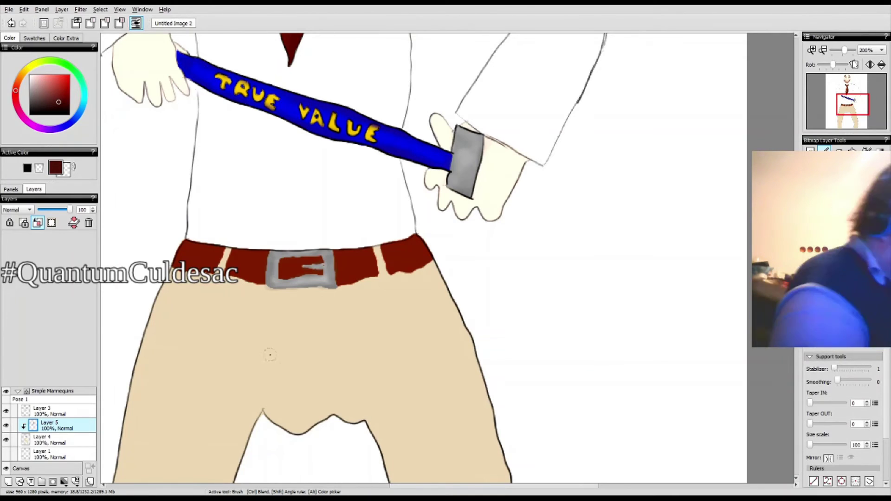
pyautogui.moveTo(267, 290)
pyautogui.mouseDown()
pyautogui.moveTo(355, 290)
pyautogui.moveTo(431, 267)
pyautogui.mouseUp()
pyautogui.keyDown('alt'); pyautogui.click(325, 325); pyautogui.keyUp('alt')
pyautogui.moveTo(179, 244)
pyautogui.mouseDown()
pyautogui.moveTo(257, 258)
pyautogui.moveTo(416, 253)
pyautogui.mouseUp()
pyautogui.moveTo(179, 246); pyautogui.dragTo(222, 257)
# Step: Choose a brown and brush soft shading down the outer side of the right-hand trouser leg
pyautogui.scroll(-5, 223, 257)
pyautogui.scroll(1, 222, 257)
pyautogui.moveTo(440, 145); pyautogui.dragTo(501, 418)
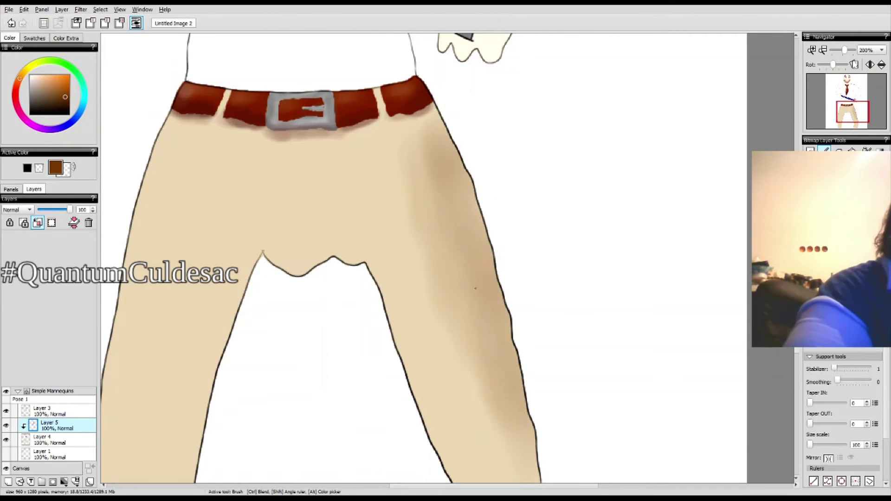
pyautogui.scroll(-5, 501, 278)
pyautogui.moveTo(525, 56); pyautogui.dragTo(510, 278)
pyautogui.scroll(5, 511, 278)
pyautogui.moveTo(408, 98); pyautogui.dragTo(446, 171)
# Step: Brush soft brown shading at the trouser crotch and down the inner side of the left-hand leg
pyautogui.scroll(-5, 496, 272)
pyautogui.scroll(5, 497, 272)
pyautogui.moveTo(288, 260); pyautogui.dragTo(362, 329)
pyautogui.moveTo(246, 334); pyautogui.dragTo(186, 478)
pyautogui.moveTo(255, 306); pyautogui.dragTo(181, 473)
pyautogui.scroll(-4, 218, 371)
pyautogui.scroll(1, 218, 371)
pyautogui.moveTo(202, 205); pyautogui.dragTo(162, 313)
pyautogui.moveTo(218, 56); pyautogui.dragTo(153, 409)
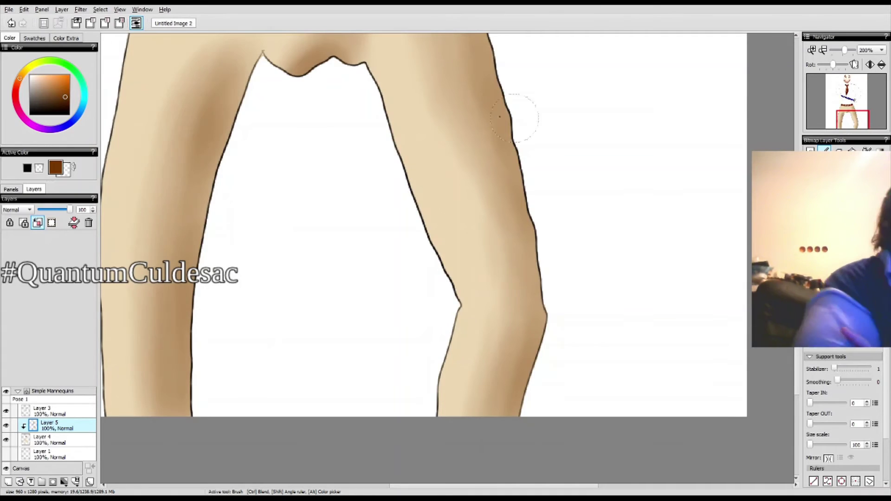
# Step: Choose a pale cream and brush soft highlights down both trouser legs and at the front below the belt
pyautogui.scroll(5, 324, 232)
pyautogui.click(24, 71)
pyautogui.click(36, 76)
pyautogui.moveTo(177, 204)
pyautogui.mouseDown()
pyautogui.moveTo(232, 196)
pyautogui.moveTo(139, 418)
pyautogui.mouseUp()
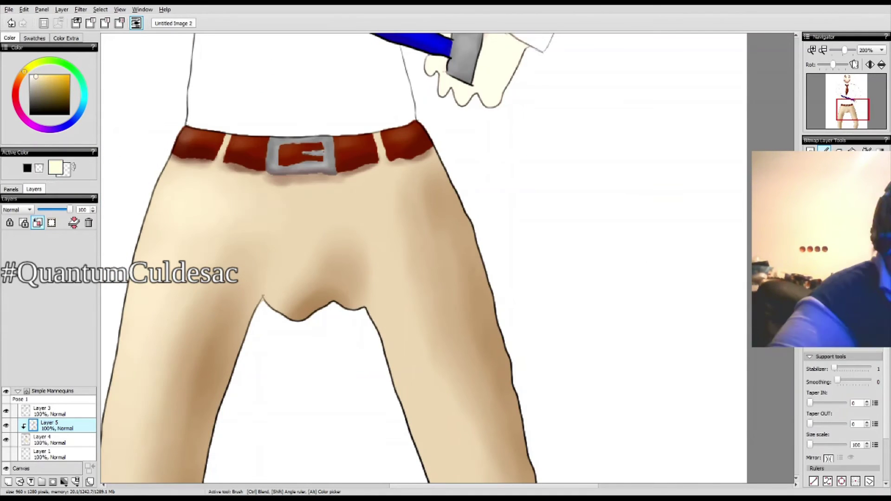
pyautogui.scroll(-5, 325, 278)
pyautogui.hscroll(-3, 325, 279)
pyautogui.moveTo(580, 157); pyautogui.dragTo(594, 279)
pyautogui.moveTo(645, 320); pyautogui.dragTo(645, 464)
pyautogui.scroll(7, 522, 270)
pyautogui.moveTo(492, 279); pyautogui.dragTo(457, 328)
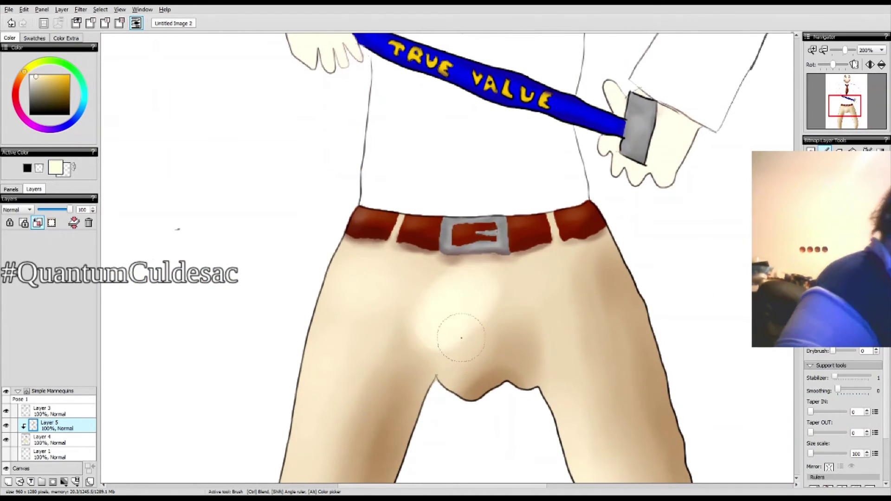
# Step: Choose a pale peach and brush soft skin shading over the hands and face
pyautogui.scroll(-2, 642, 303)
pyautogui.scroll(1, 385, 139)
pyautogui.click(17, 82)
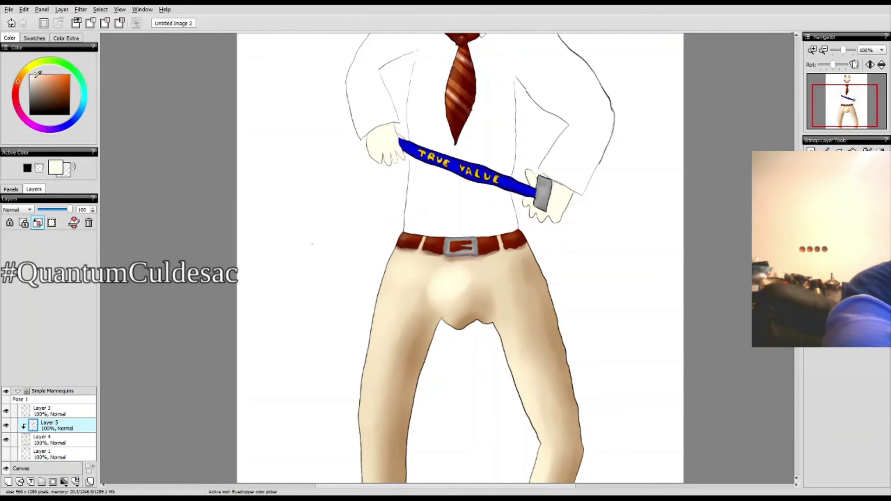
pyautogui.click(40, 77)
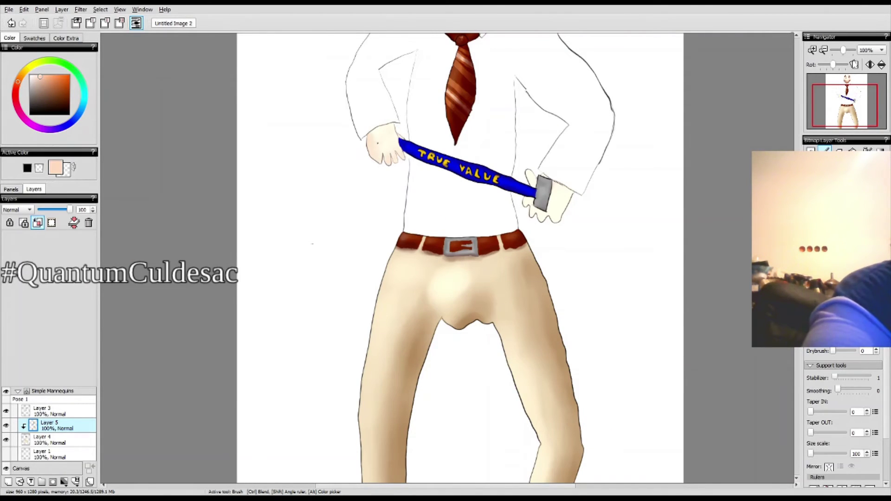
pyautogui.scroll(3, 460, 257)
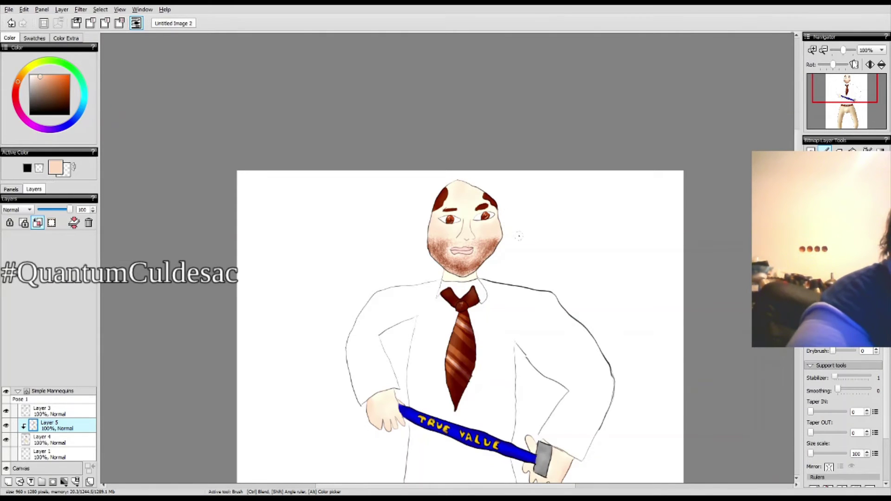
# Step: Try to brush grey shading down the front of the shirt and along both sleeves with the layer's clipping temporarily off
pyautogui.click(66, 38)
pyautogui.click(38, 223)
pyautogui.moveTo(459, 297); pyautogui.dragTo(457, 404)
pyautogui.click(44, 59)
pyautogui.moveTo(385, 311)
pyautogui.mouseDown()
pyautogui.moveTo(406, 330)
pyautogui.moveTo(376, 369)
pyautogui.mouseUp()
pyautogui.moveTo(511, 344)
pyautogui.mouseDown()
pyautogui.moveTo(506, 427)
pyautogui.moveTo(497, 436)
pyautogui.mouseUp()
pyautogui.moveTo(547, 297); pyautogui.dragTo(590, 341)
pyautogui.moveTo(506, 334); pyautogui.dragTo(519, 350)
pyautogui.moveTo(580, 320); pyautogui.dragTo(604, 446)
pyautogui.moveTo(534, 293); pyautogui.dragTo(589, 371)
pyautogui.click(38, 222)
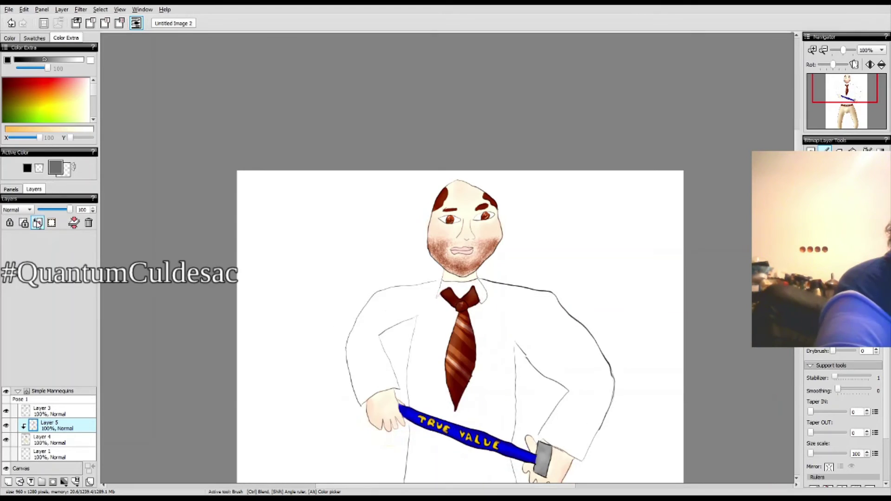
# Step: Switch to black on Layer 4 and hand-letter "DAD is JUST" on both sides of the man's head
pyautogui.scroll(-2, 766, 106)
pyautogui.click(14, 59)
pyautogui.click(47, 439)
pyautogui.moveTo(249, 119); pyautogui.dragTo(260, 169)
pyautogui.moveTo(302, 123); pyautogui.dragTo(362, 195)
pyautogui.hotkey('ctrl', 'z')
pyautogui.moveTo(280, 169); pyautogui.dragTo(297, 153)
pyautogui.moveTo(310, 118); pyautogui.dragTo(304, 184)
pyautogui.moveTo(360, 135); pyautogui.dragTo(552, 175)
pyautogui.moveTo(563, 139); pyautogui.dragTo(592, 133)
pyautogui.moveTo(631, 140); pyautogui.dragTo(603, 178)
pyautogui.moveTo(659, 123); pyautogui.dragTo(638, 179)
# Step: Hand-letter "A NORMAL DAD!" in black down the blank area beside the man's bent arm, below "DAD is"
pyautogui.moveTo(246, 264); pyautogui.dragTo(272, 265)
pyautogui.moveTo(241, 339)
pyautogui.mouseDown()
pyautogui.moveTo(255, 306)
pyautogui.moveTo(344, 346)
pyautogui.mouseUp()
pyautogui.moveTo(251, 409); pyautogui.dragTo(320, 418)
pyautogui.hotkey('ctrl', 'z')
pyautogui.hotkey('ctrl', 'z')
pyautogui.hotkey('ctrl', 'z')
pyautogui.hotkey('ctrl', 'z')
pyautogui.hotkey('ctrl', 'y')
pyautogui.hotkey('ctrl', 'y')
pyautogui.hotkey('ctrl', 'y')
pyautogui.hotkey('ctrl', 'y')
pyautogui.moveTo(341, 369); pyautogui.dragTo(342, 401)
pyautogui.moveTo(338, 410); pyautogui.dragTo(343, 420)
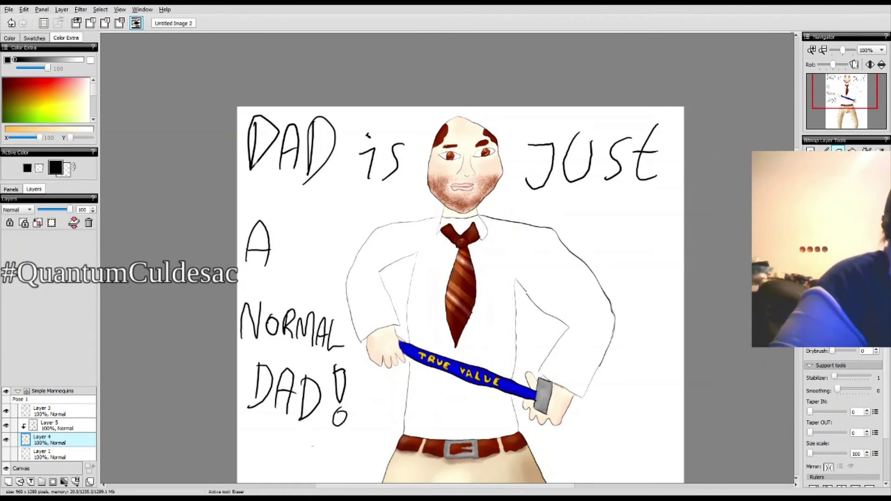
# Step: Erase all of the "DAD is JUST A NORMAL DAD!" lettering around the figure
pyautogui.press('e')
pyautogui.moveTo(250, 139); pyautogui.dragTo(404, 162)
pyautogui.moveTo(255, 242); pyautogui.dragTo(344, 395)
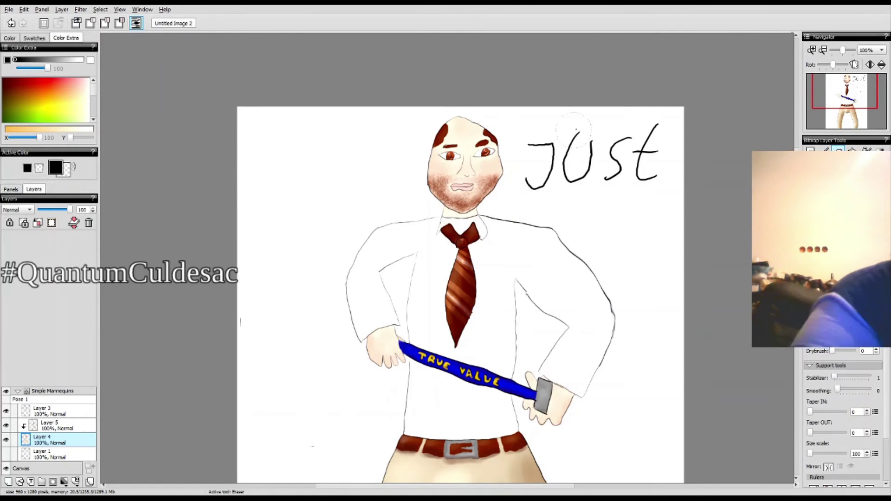
pyautogui.moveTo(529, 154); pyautogui.dragTo(660, 153)
# Step: Hand-letter "NEXPO NEEDS" in black on both sides of the man's head
pyautogui.press('b')
pyautogui.moveTo(253, 174); pyautogui.dragTo(276, 132)
pyautogui.moveTo(300, 135)
pyautogui.mouseDown()
pyautogui.moveTo(301, 177)
pyautogui.moveTo(364, 176)
pyautogui.mouseUp()
pyautogui.moveTo(522, 183)
pyautogui.mouseDown()
pyautogui.moveTo(554, 127)
pyautogui.moveTo(580, 183)
pyautogui.mouseUp()
pyautogui.moveTo(604, 130); pyautogui.dragTo(664, 183)
# Step: Hand-letter "TO APOLO-GIZE" in black on three lines beneath the word "NEXPO"
pyautogui.moveTo(248, 220); pyautogui.dragTo(311, 241)
pyautogui.moveTo(239, 339)
pyautogui.mouseDown()
pyautogui.moveTo(253, 297)
pyautogui.moveTo(323, 310)
pyautogui.mouseUp()
pyautogui.moveTo(241, 348); pyautogui.dragTo(302, 348)
pyautogui.moveTo(325, 317); pyautogui.dragTo(343, 311)
pyautogui.moveTo(288, 353); pyautogui.dragTo(307, 381)
pyautogui.moveTo(334, 348); pyautogui.dragTo(337, 384)
# Step: Erase all of the "NEXPO NEEDS TO APOLO-GIZE" lettering around the figure
pyautogui.press('e')
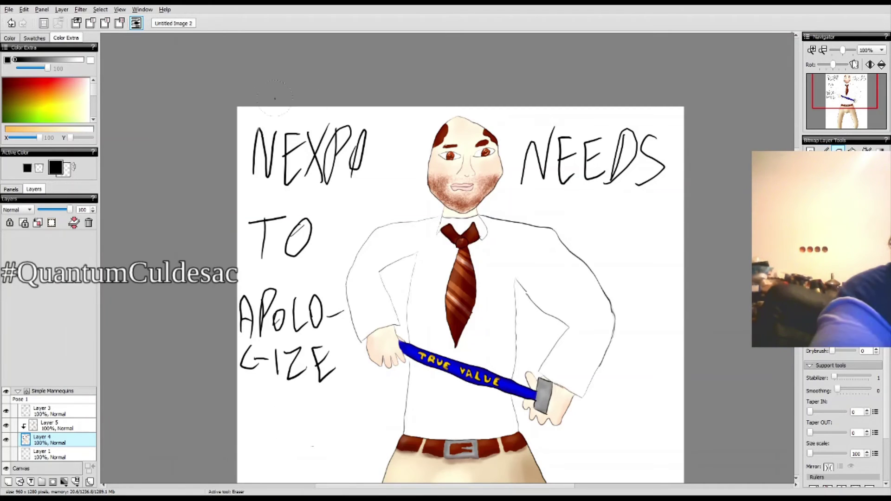
pyautogui.moveTo(253, 153); pyautogui.dragTo(366, 153)
pyautogui.moveTo(519, 153); pyautogui.dragTo(663, 153)
pyautogui.moveTo(250, 232); pyautogui.dragTo(279, 371)
pyautogui.moveTo(300, 223); pyautogui.dragTo(325, 372)
# Step: Brush a row of three small black dots in the blank area beside the man's head
pyautogui.press('b')
pyautogui.click(249, 145)
pyautogui.click(258, 145)
pyautogui.click(268, 144)
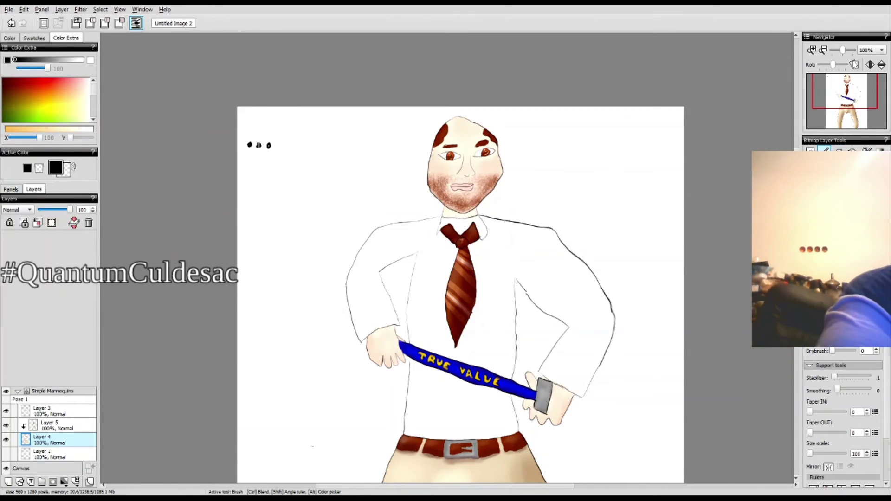
# Step: Add short black lettering ending in four dots beneath the three dots and clear all of it from the canvas
pyautogui.moveTo(259, 188); pyautogui.dragTo(288, 158)
pyautogui.moveTo(293, 186); pyautogui.dragTo(301, 197)
pyautogui.moveTo(311, 190); pyautogui.dragTo(327, 197)
pyautogui.click(337, 198)
pyautogui.click(345, 199)
pyautogui.click(351, 198)
pyautogui.click(358, 199)
pyautogui.press('Delete')
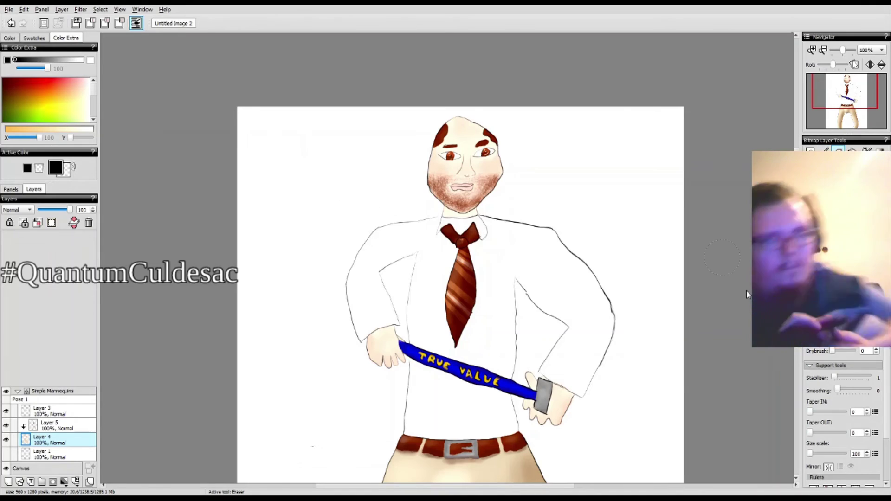